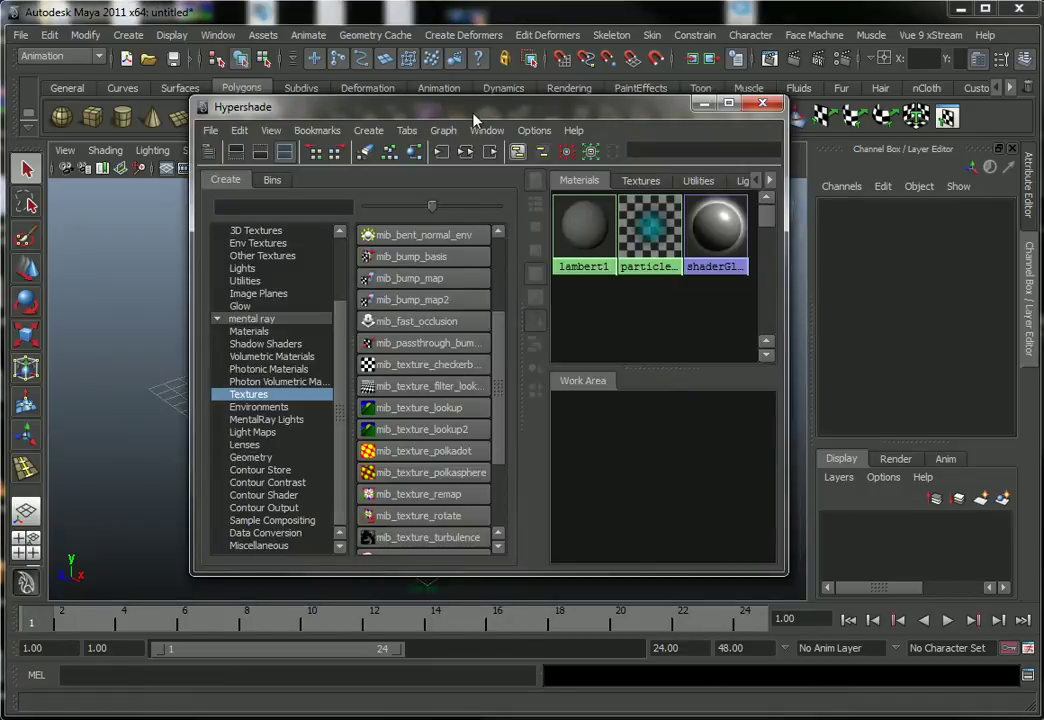
Step: Shift the Hypershade window slightly right while the mental ray Textures nodes are listed
drag(474, 113, 484, 120)
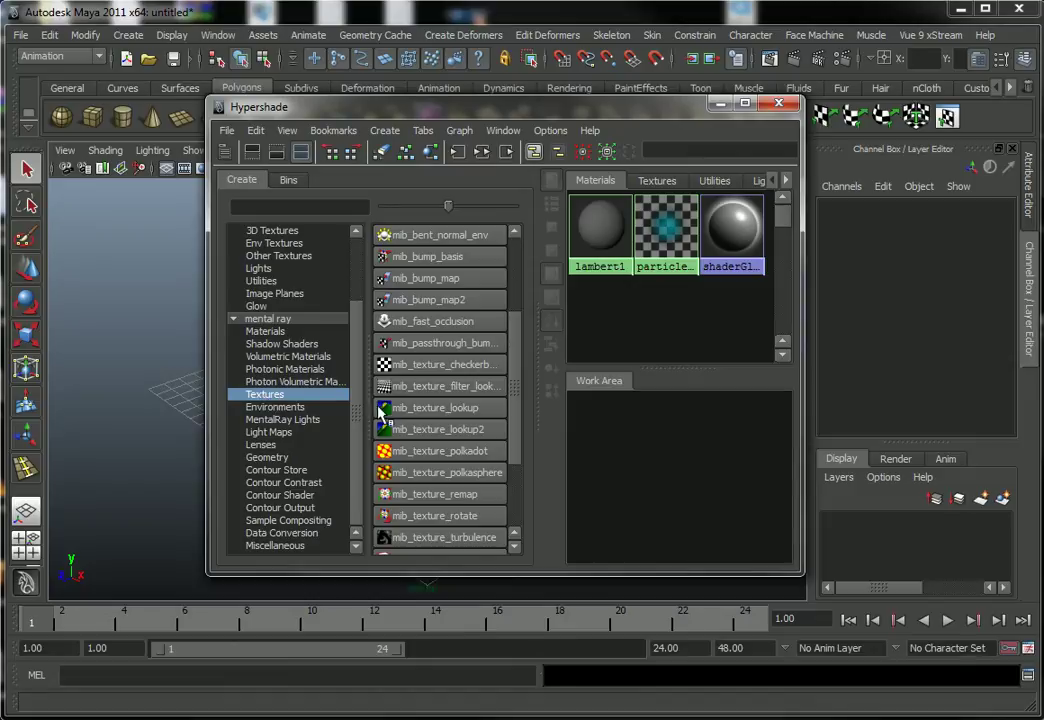
Step: Add a mib_texture_polkadot node to the work area and position it
click(466, 462)
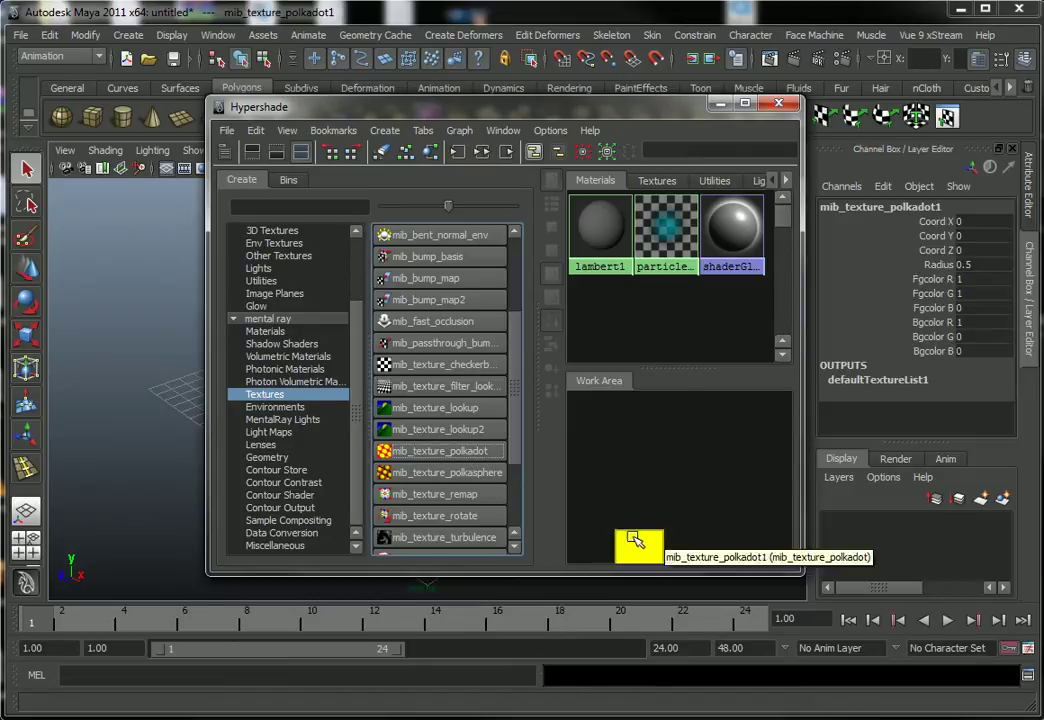
drag(626, 533, 690, 475)
drag(471, 103, 379, 113)
drag(584, 492, 596, 493)
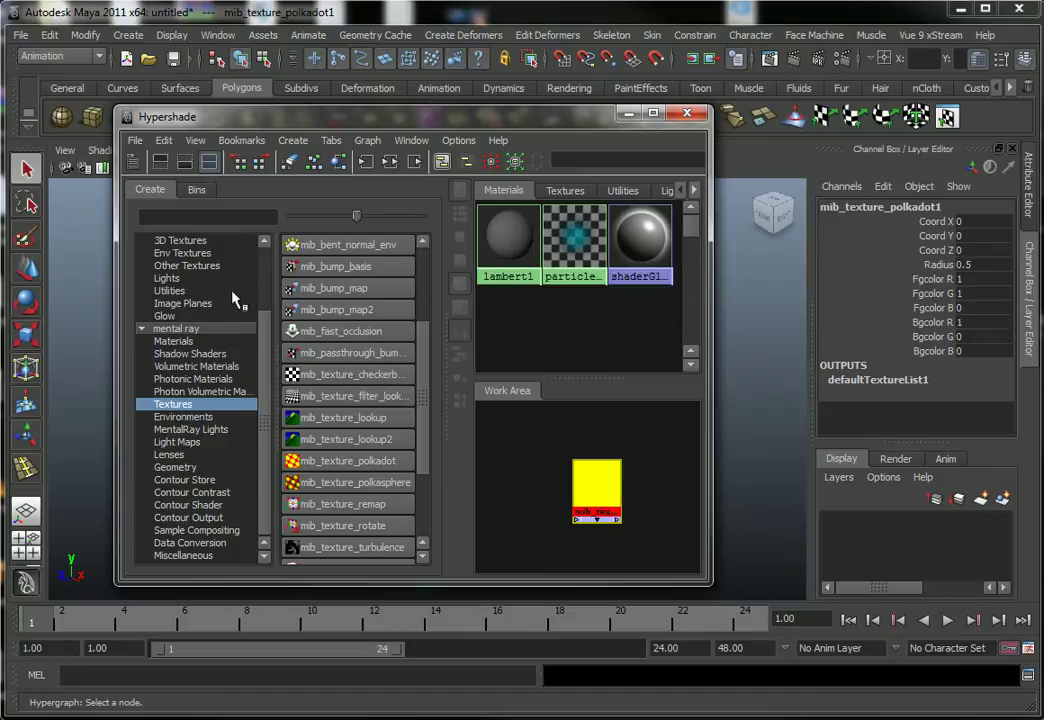
mouse_move(262, 333)
mouse_down()
mouse_move(263, 298)
mouse_move(214, 273)
mouse_up()
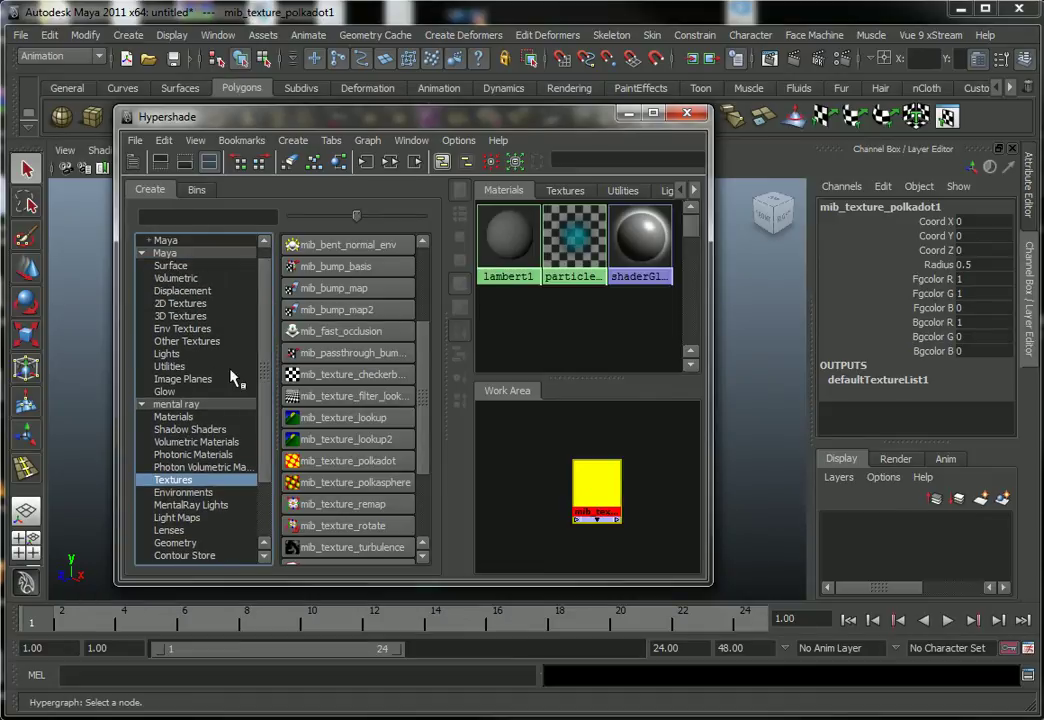
Step: Browse the mental ray Materials list, return to Textures, and tidy the node and window
click(176, 417)
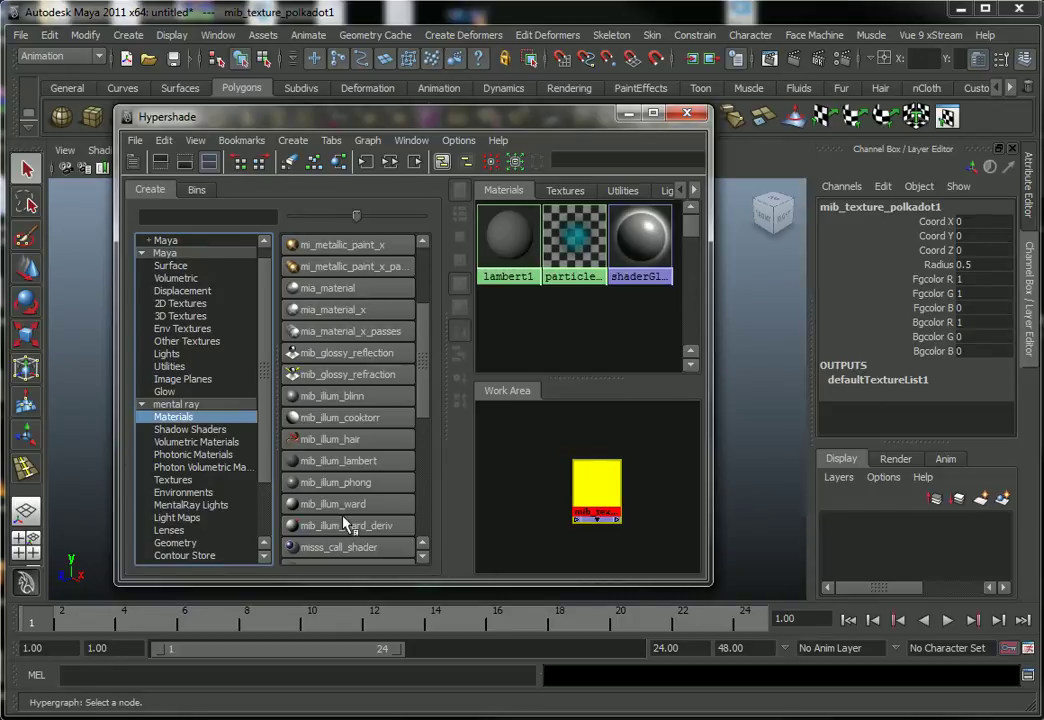
scroll(268, 495, down, 2)
scroll(255, 508, down, 1)
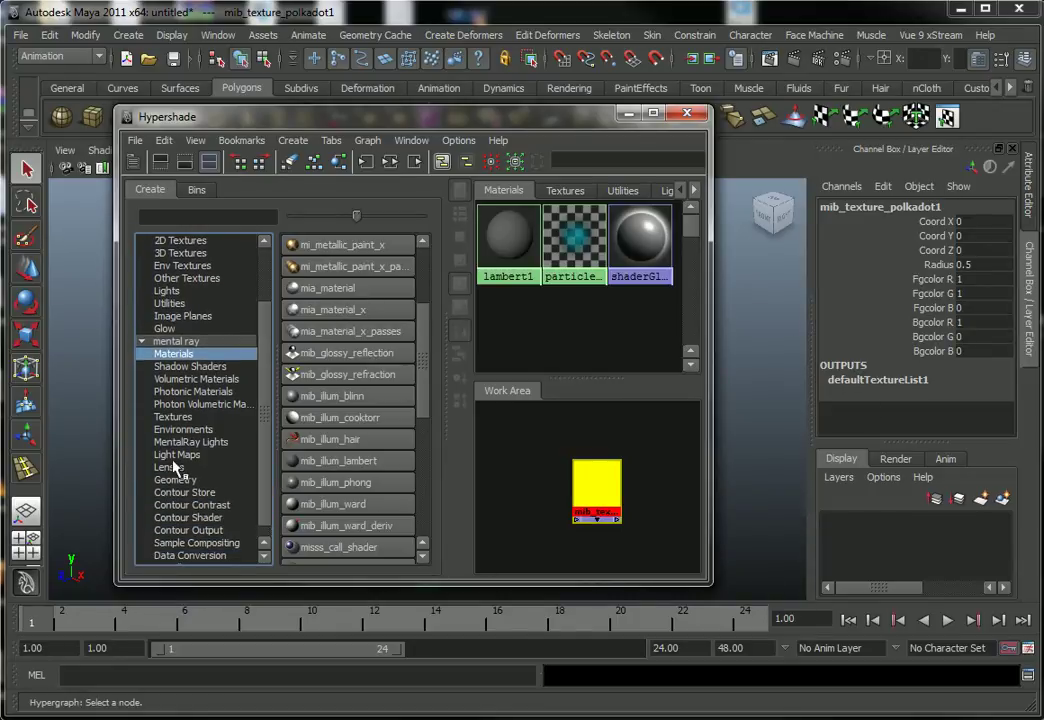
click(176, 419)
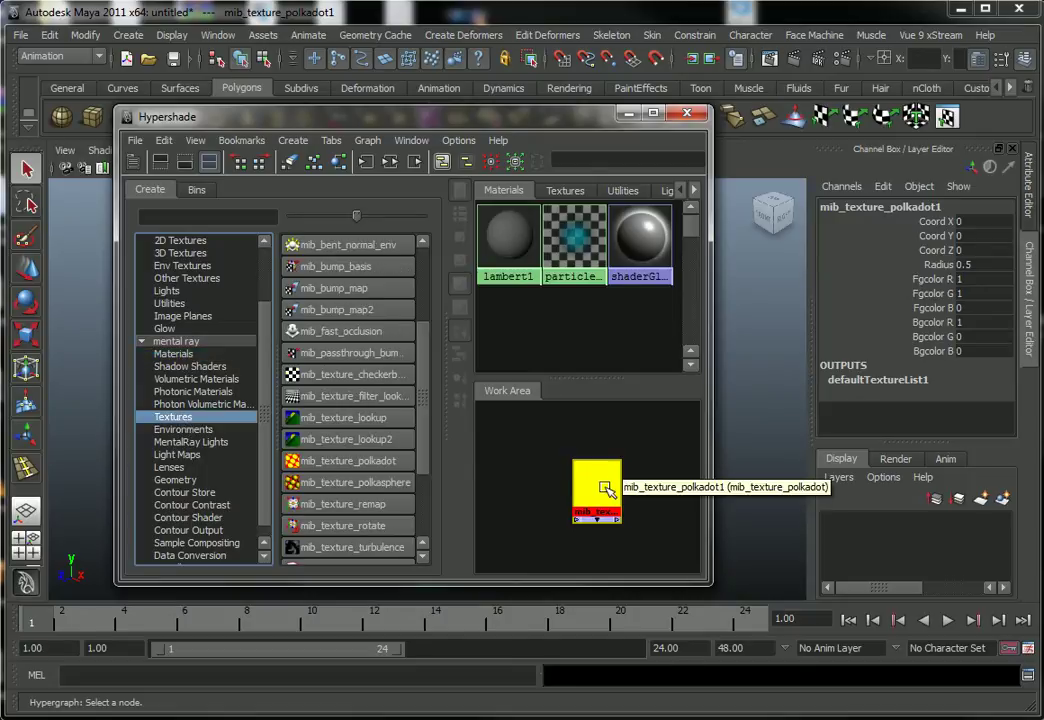
drag(592, 490, 584, 487)
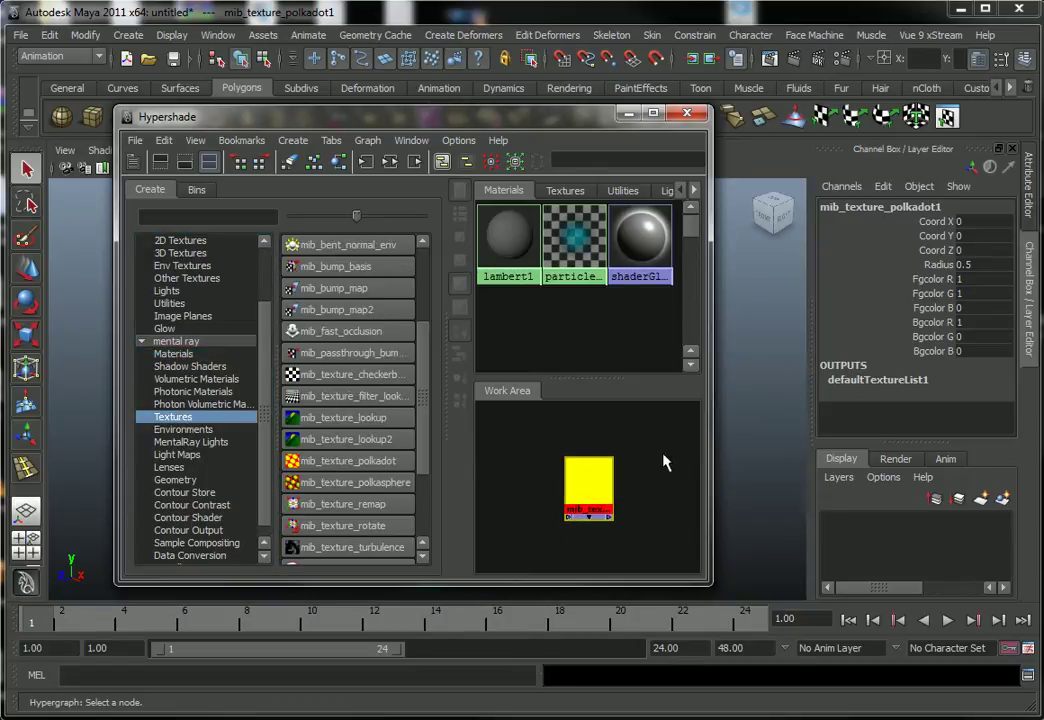
drag(577, 128, 482, 145)
Step: Open mib_texture_polkadot1's attributes (radius 0.5, yellow on red) and rearrange the node and window
double_click(508, 493)
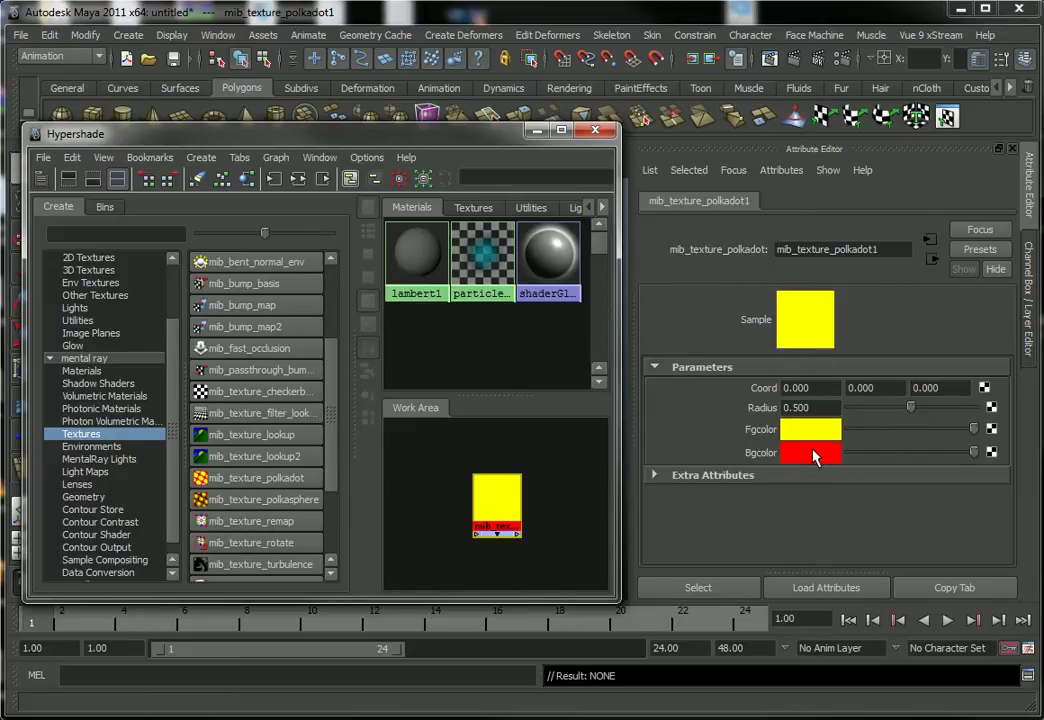
click(503, 517)
drag(503, 517, 574, 497)
drag(505, 140, 669, 146)
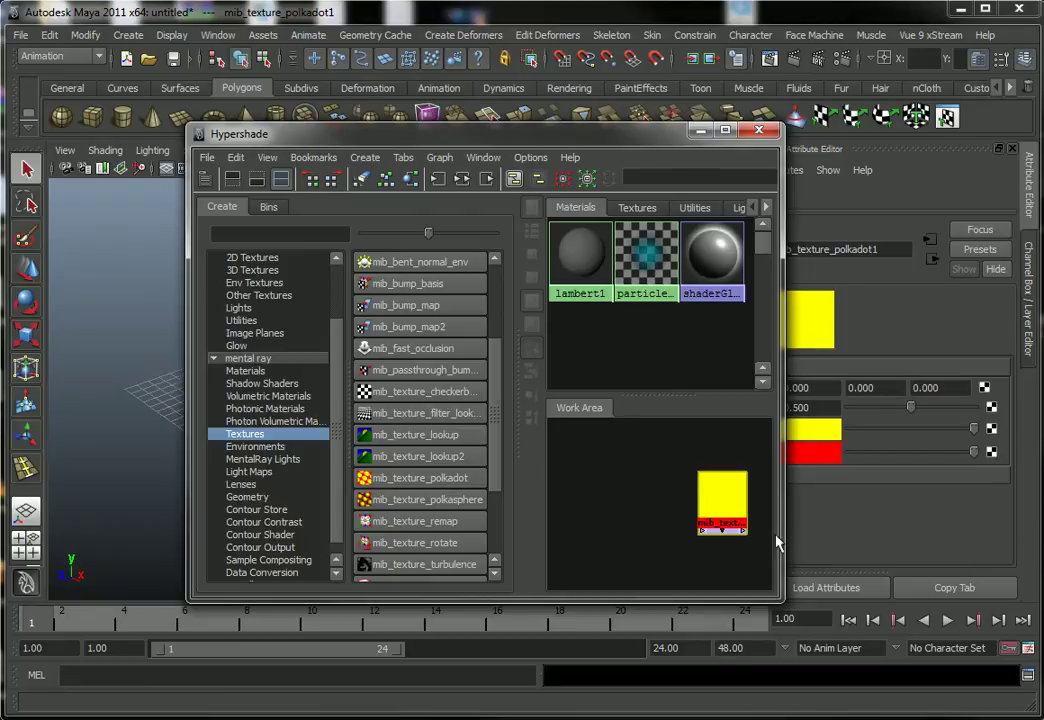
drag(721, 499, 672, 491)
drag(524, 145, 730, 154)
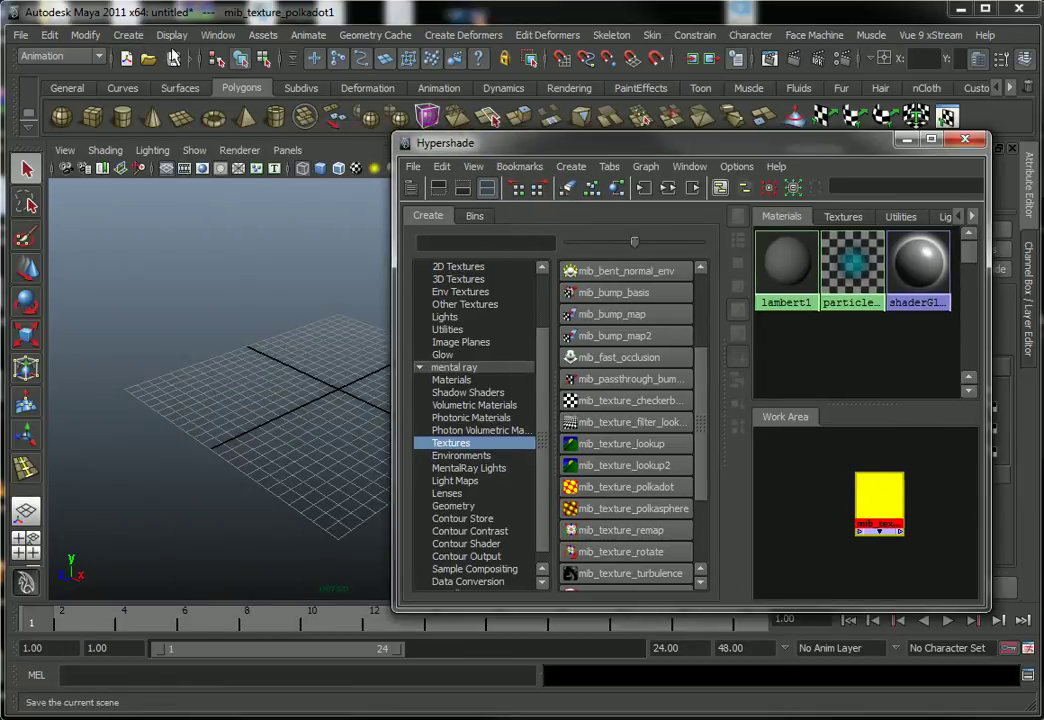
Step: Create a polygon plane at the grid centre and scale it up
click(127, 35)
mouse_move(170, 80)
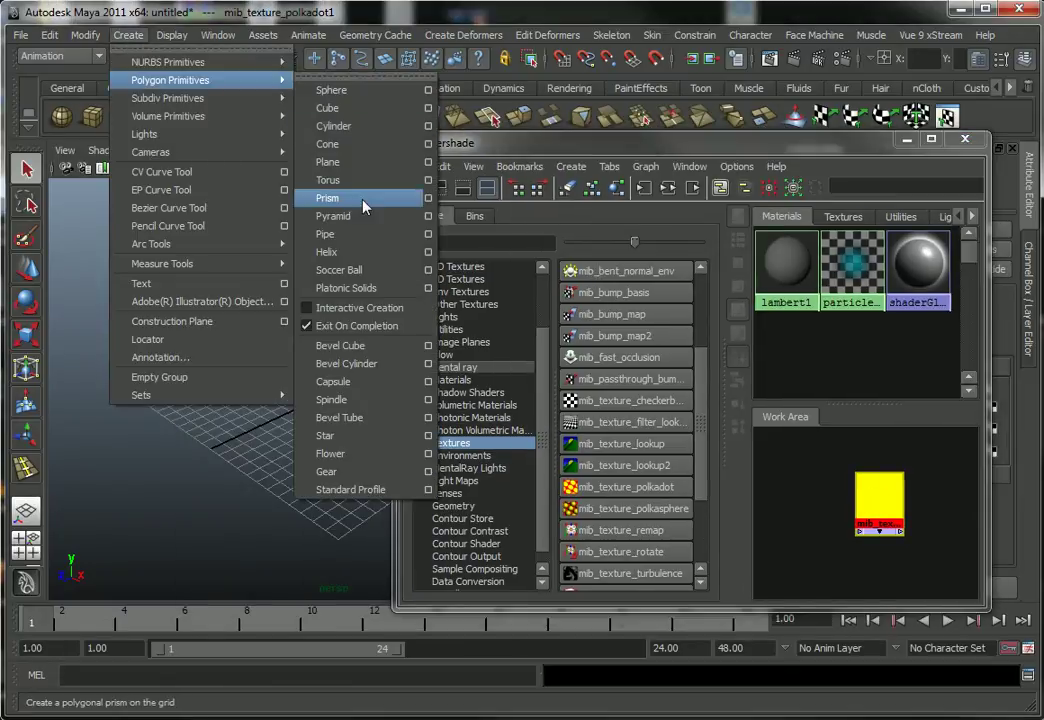
click(328, 161)
key(r)
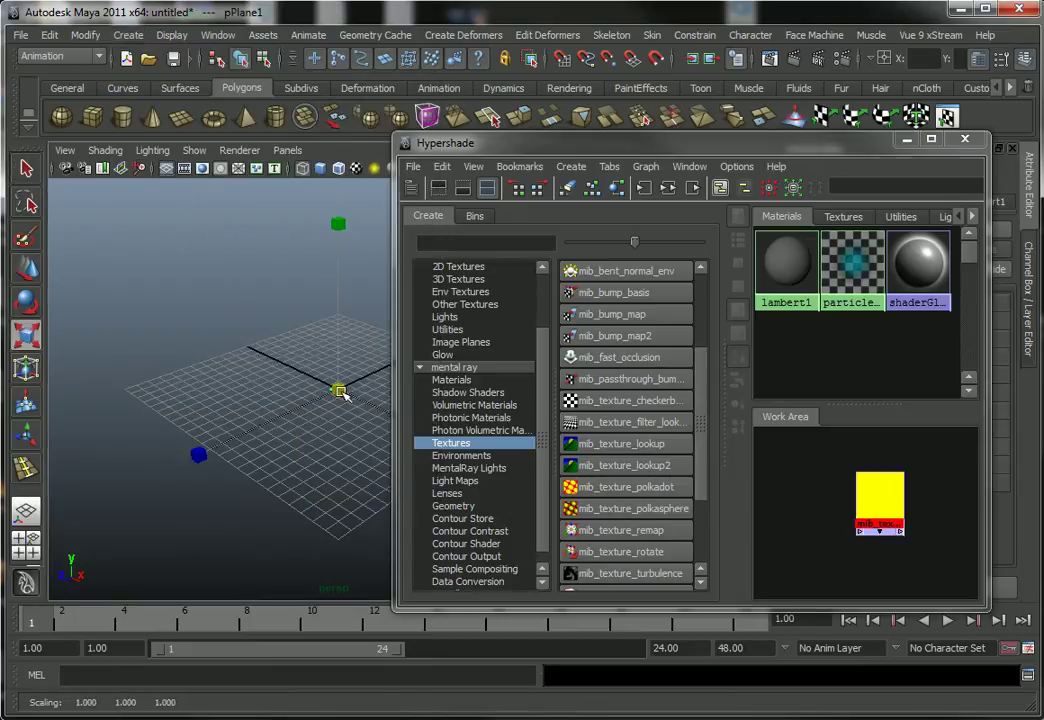
drag(349, 401, 536, 526)
key(w)
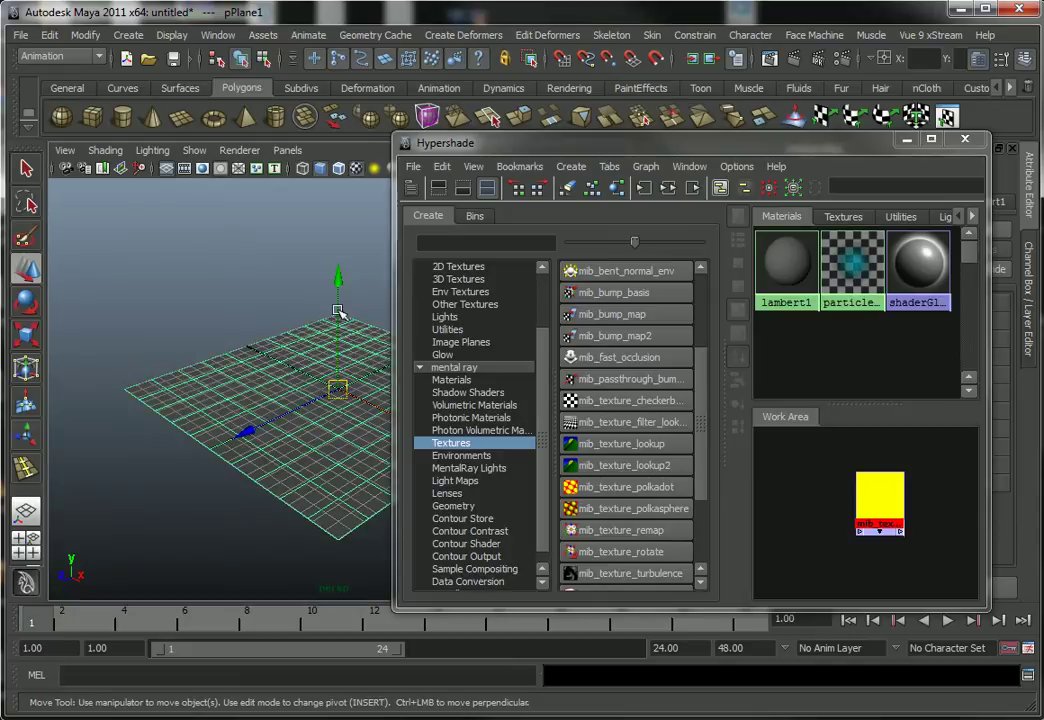
Step: Drop the polkadot texture onto the plane, opening its initialShadingGroup connections
alt+drag(243, 284, 330, 290)
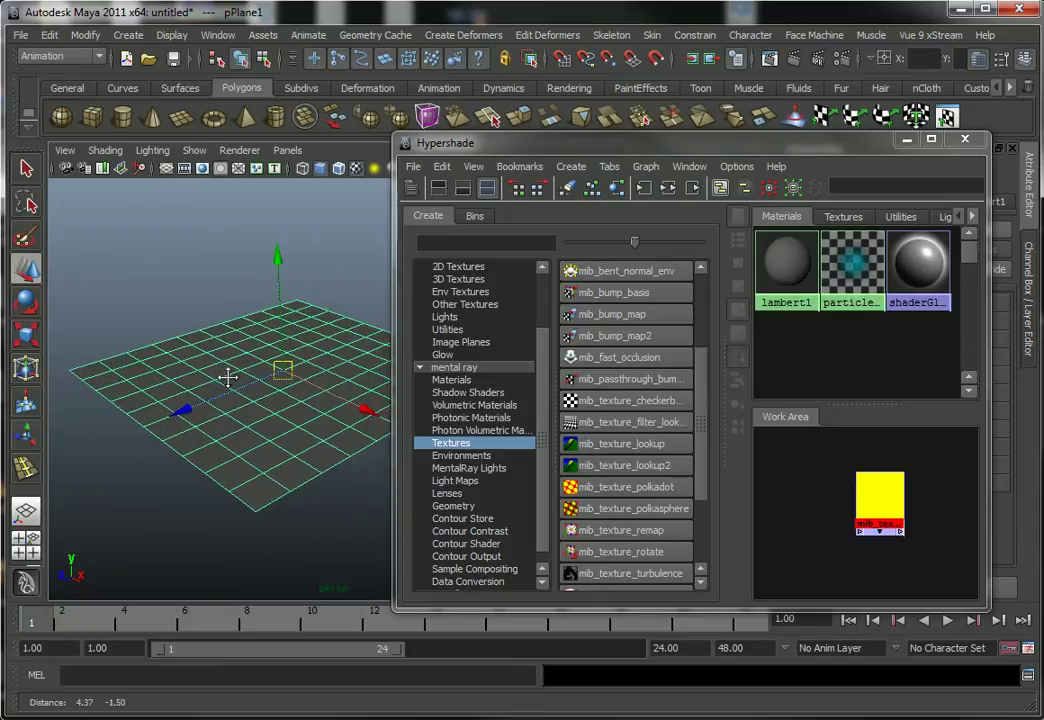
drag(692, 150, 764, 127)
middle_drag(830, 245, 323, 405)
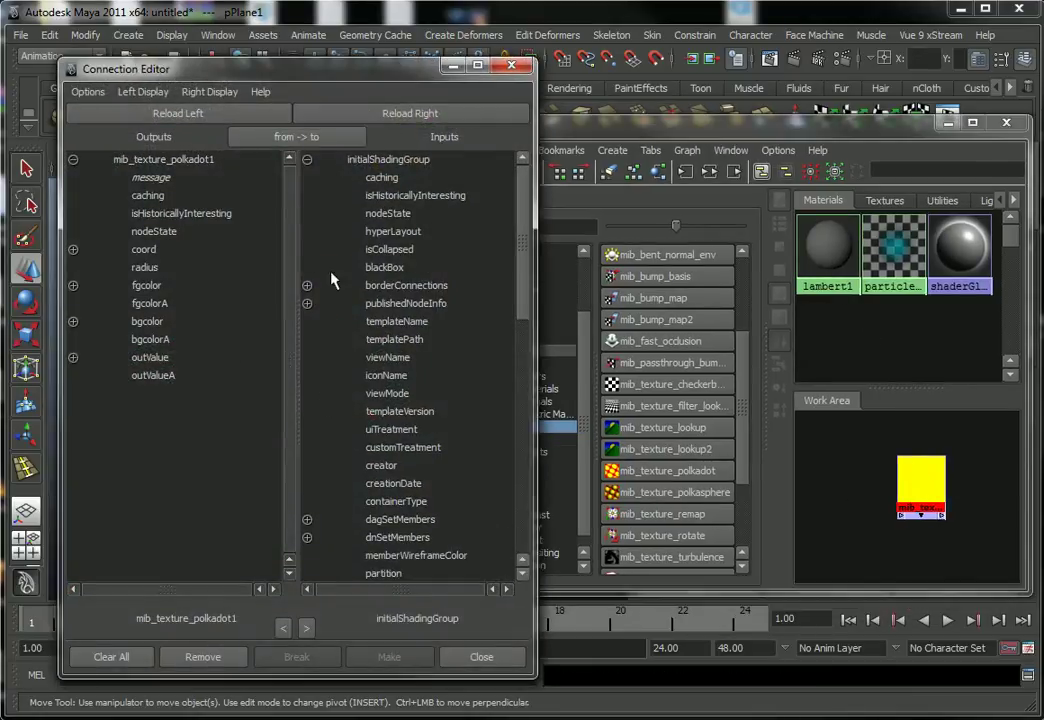
Step: Create a blinn1 material from Maya's Surface nodes beside the polkadot node
click(511, 65)
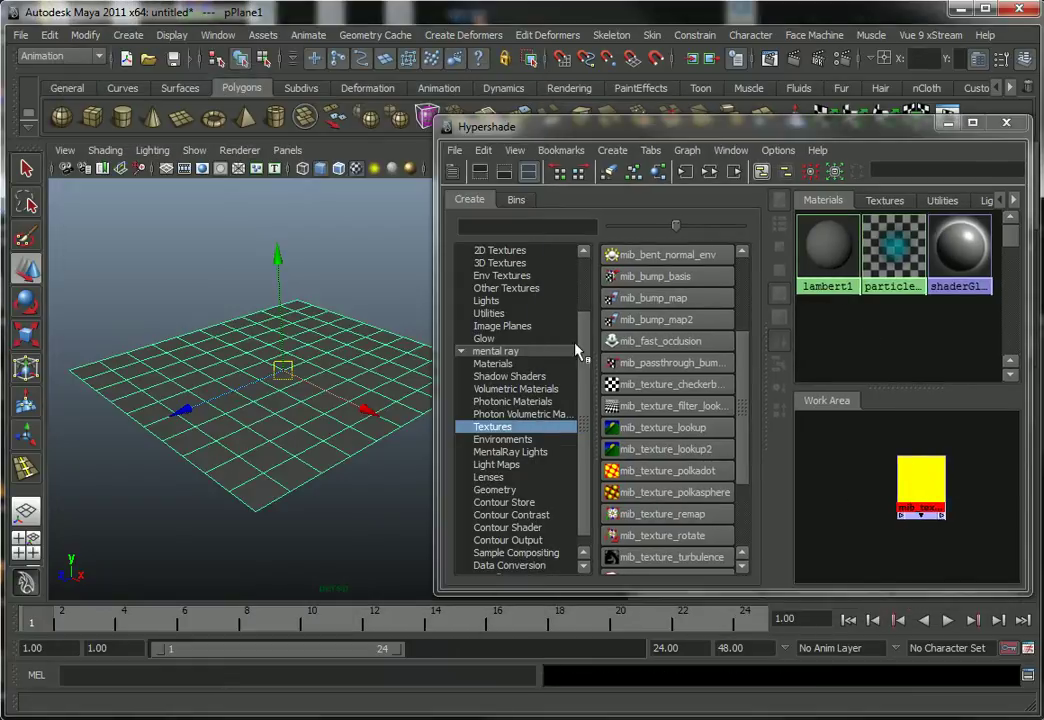
click(499, 365)
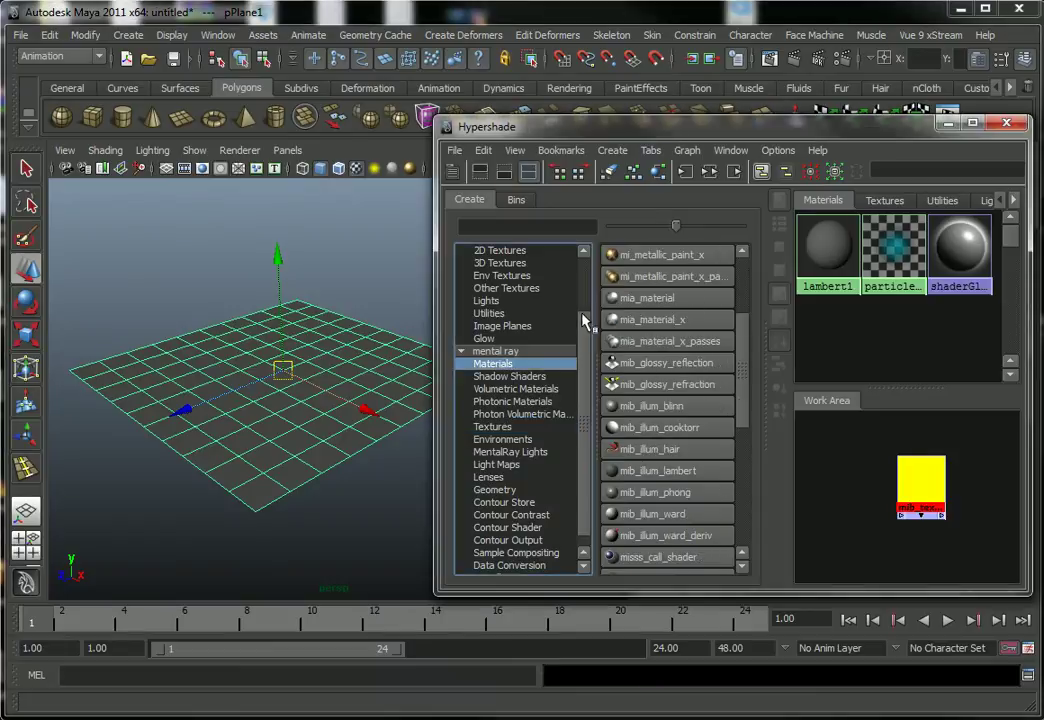
scroll(586, 256, up, 2)
click(490, 288)
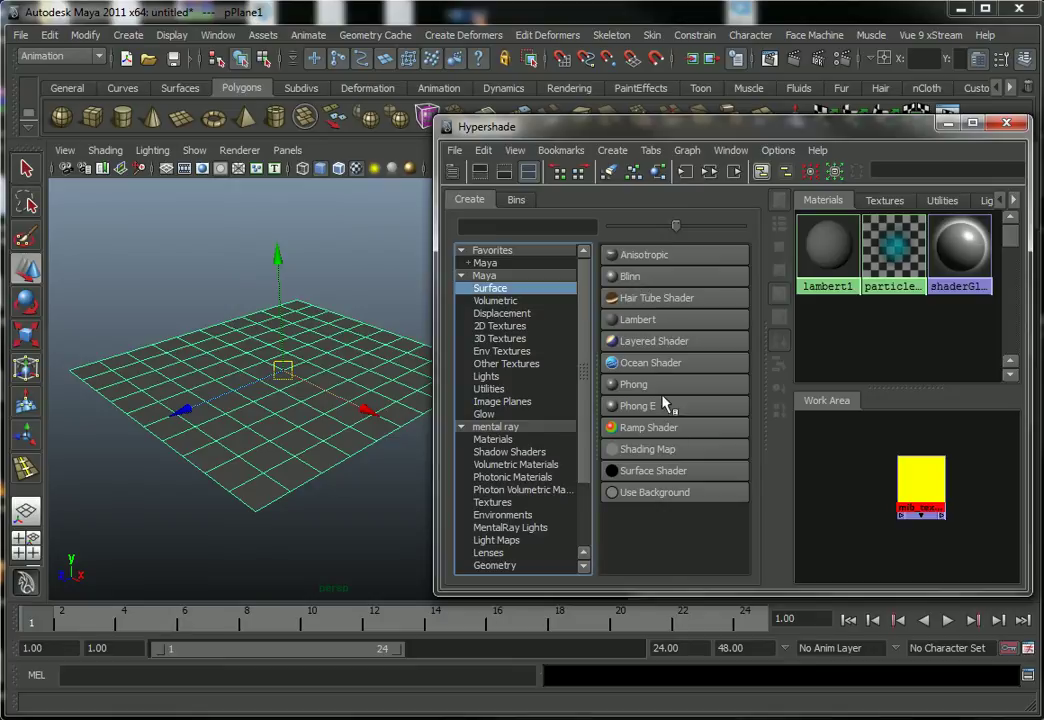
click(630, 276)
drag(912, 480, 985, 487)
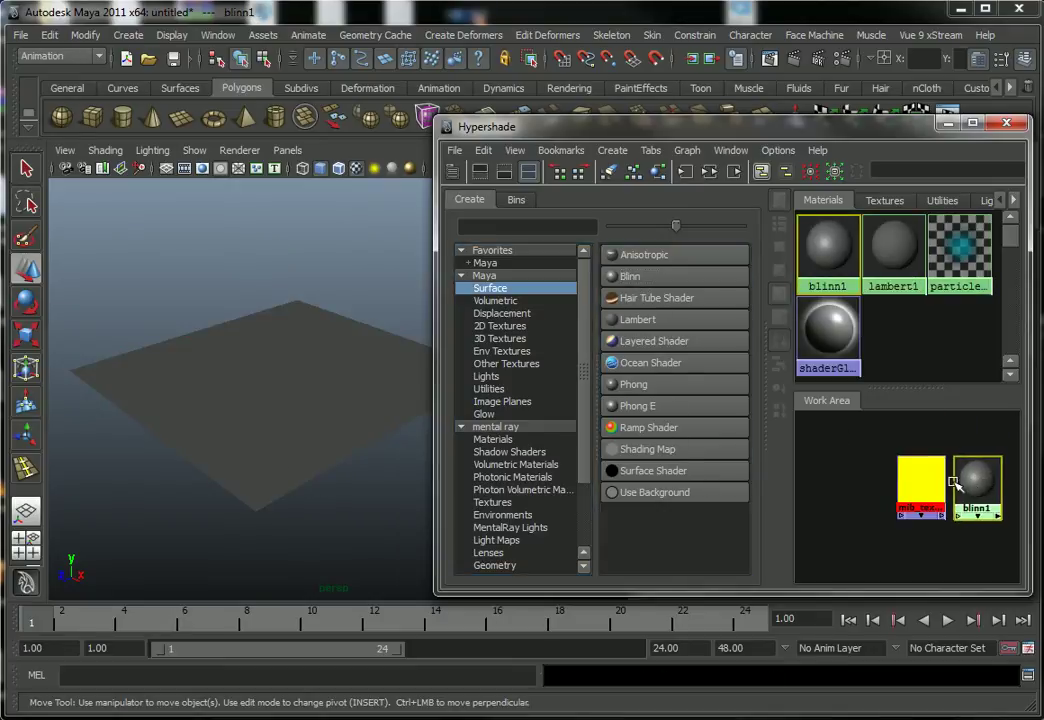
Step: Connect the polkadot texture to blinn1's color and assign blinn1 to the plane
middle_drag(925, 485, 970, 490)
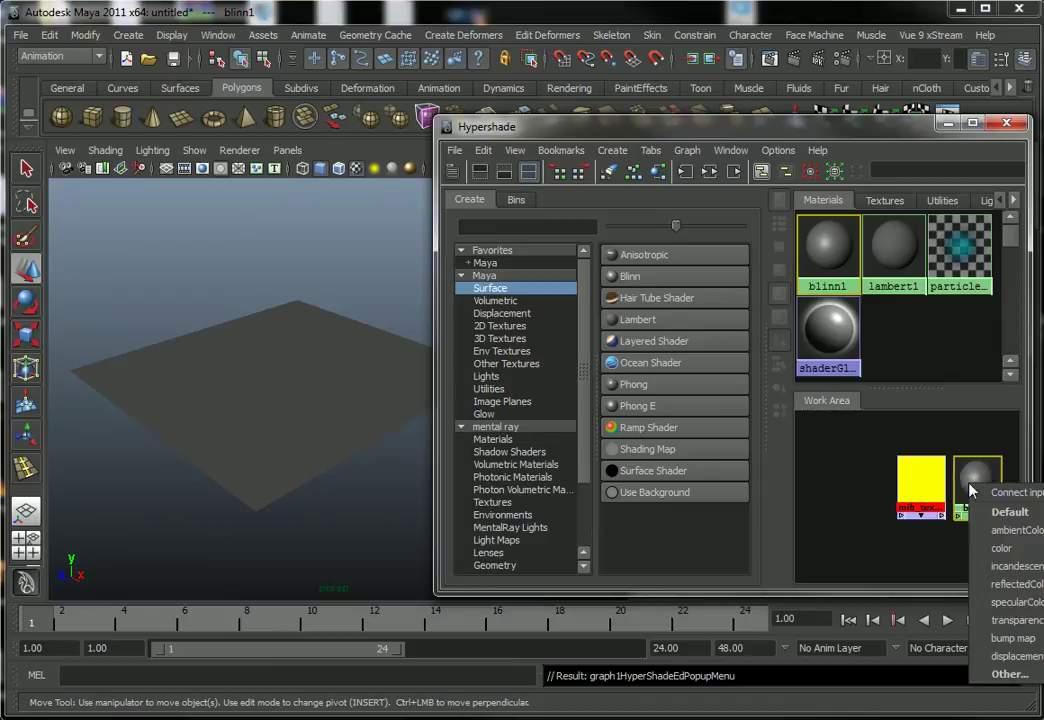
click(1001, 548)
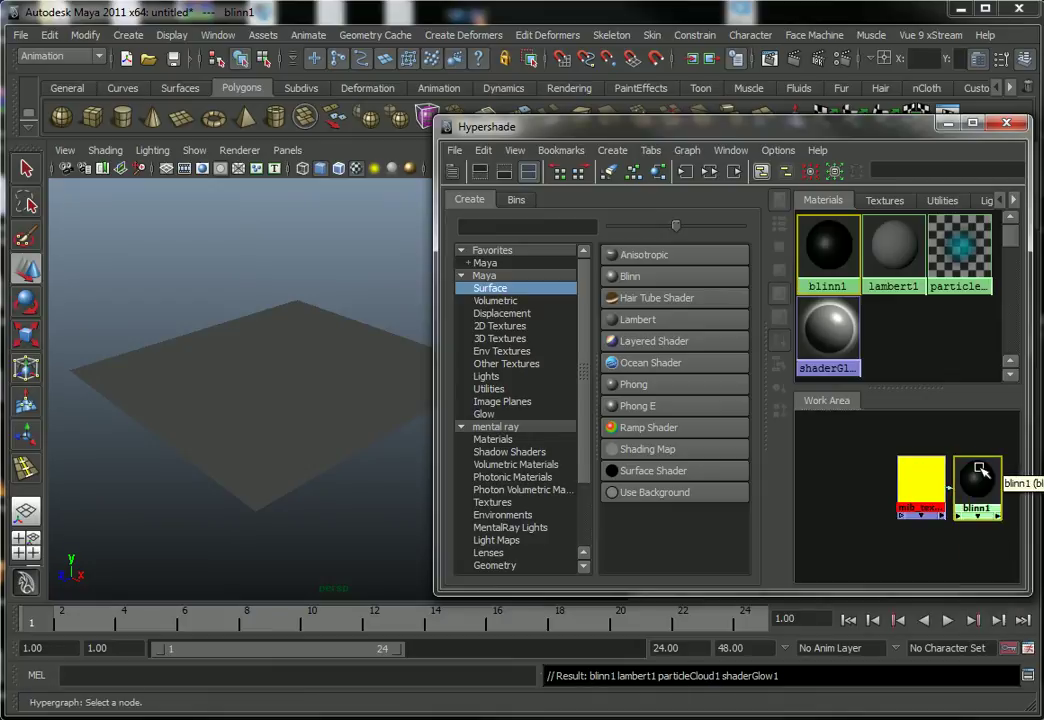
middle_drag(980, 472, 330, 405)
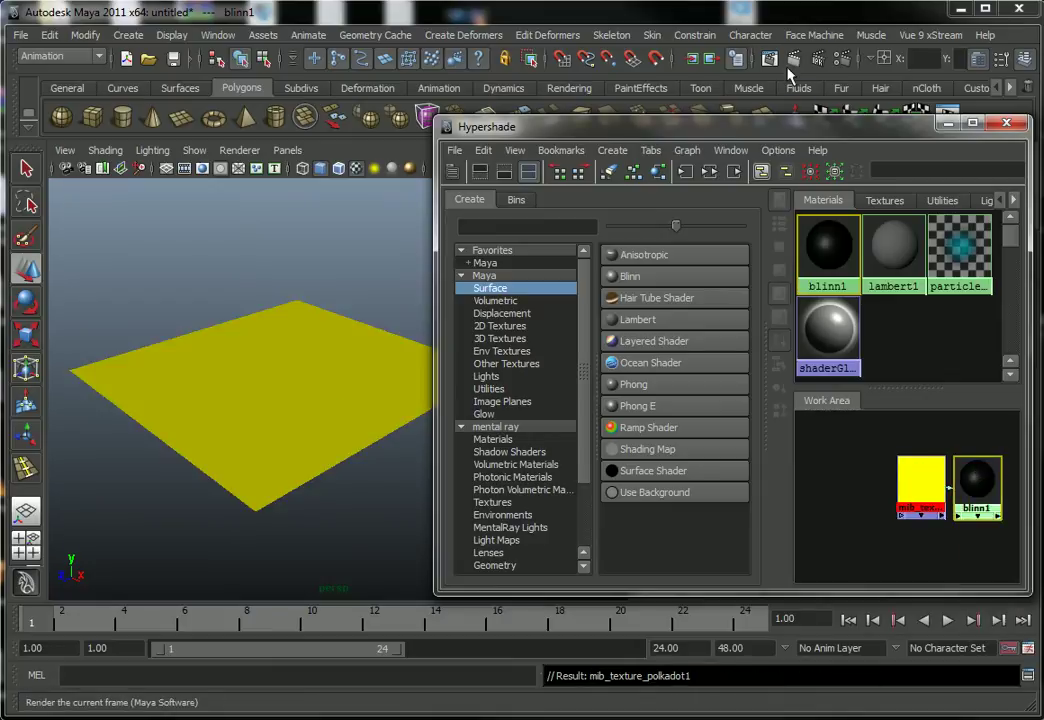
Step: Render the plane, switch Render View to mental ray, and re-render it solid yellow
click(790, 70)
drag(699, 168, 404, 73)
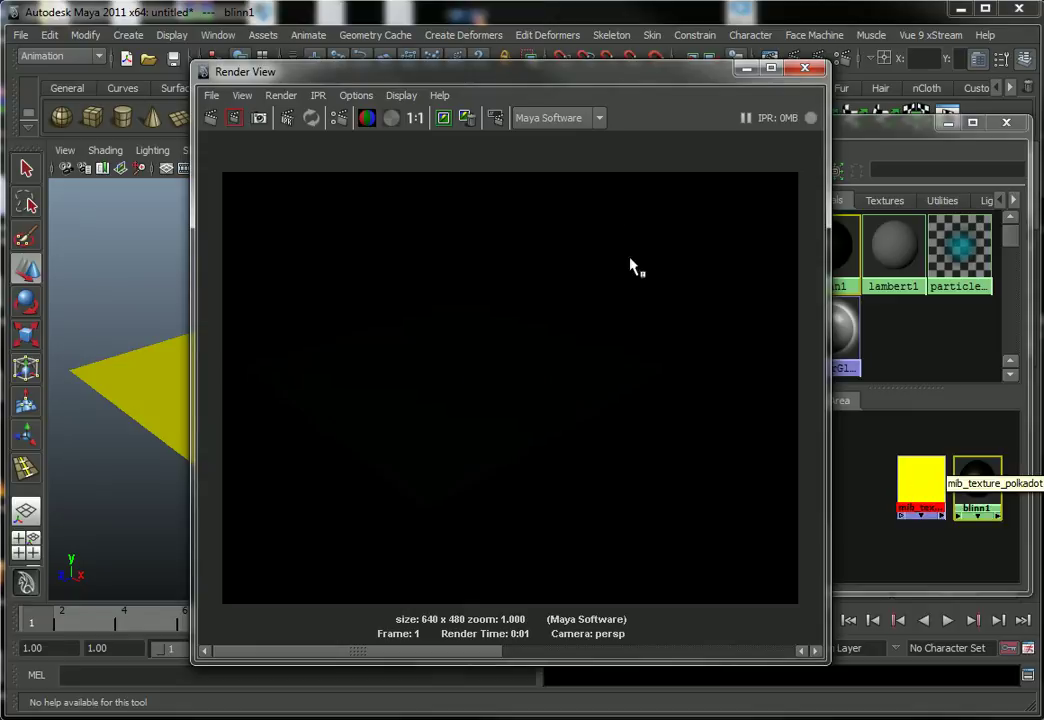
click(549, 123)
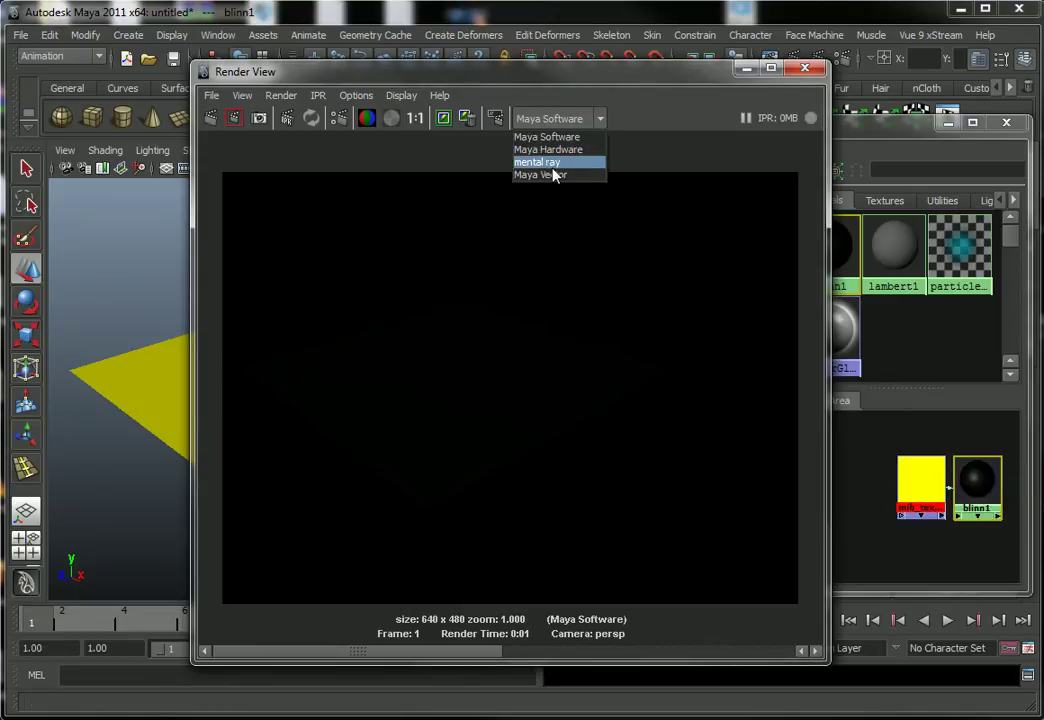
click(552, 165)
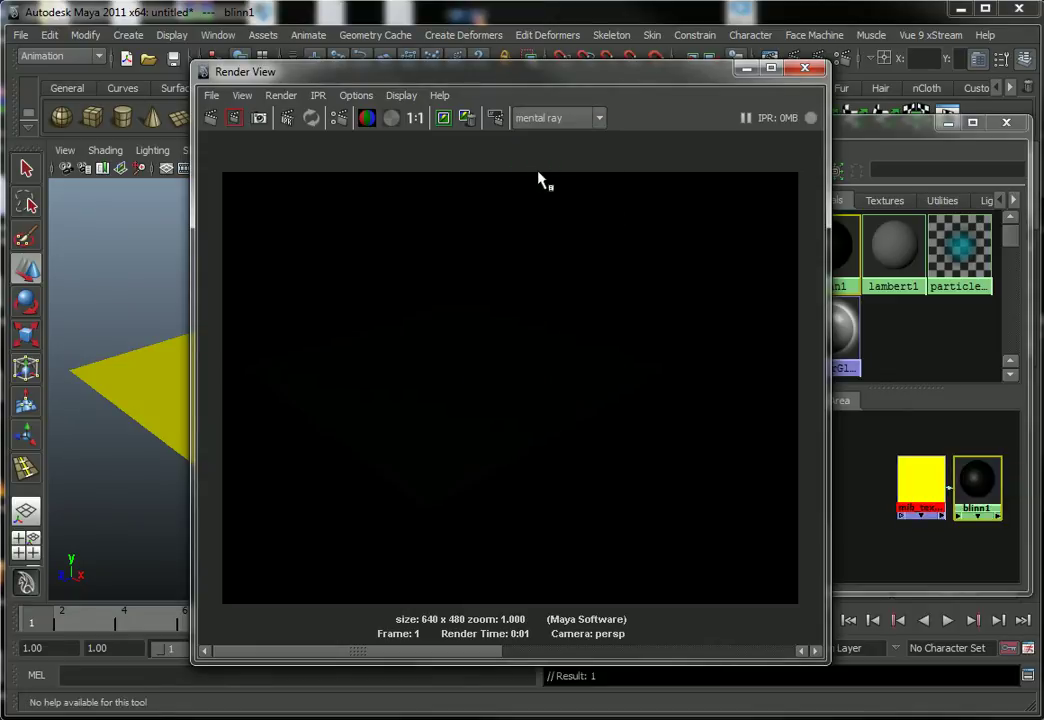
click(211, 117)
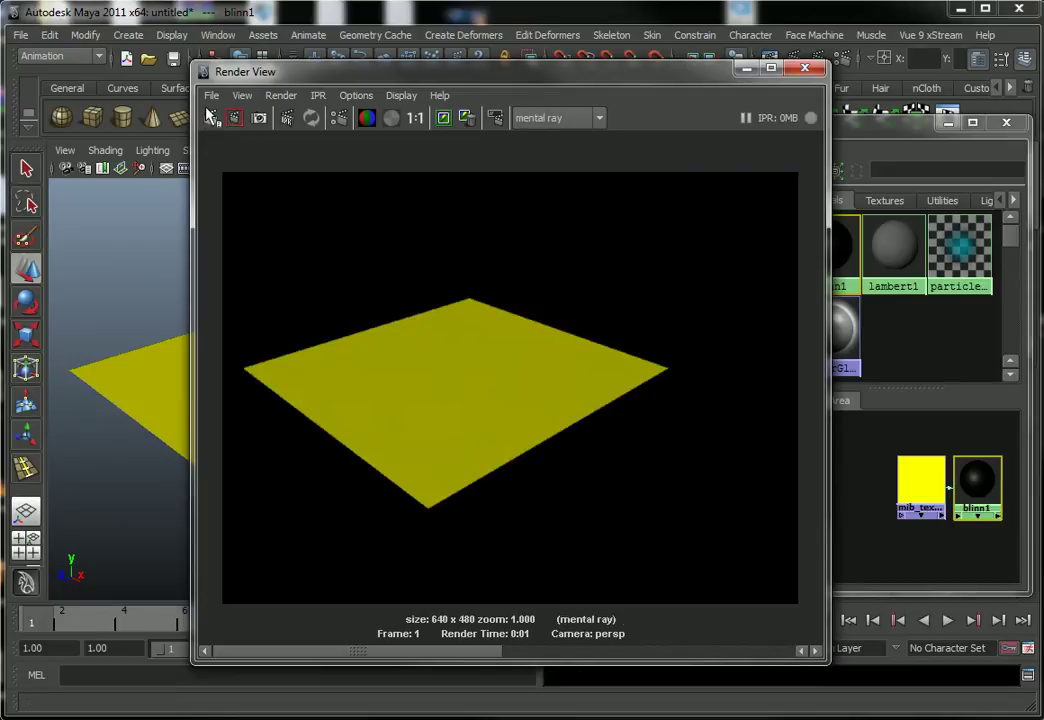
Step: Close Render View, rearrange the Hypershade, and clear the polkadot and blinn1 nodes from the graph
click(805, 67)
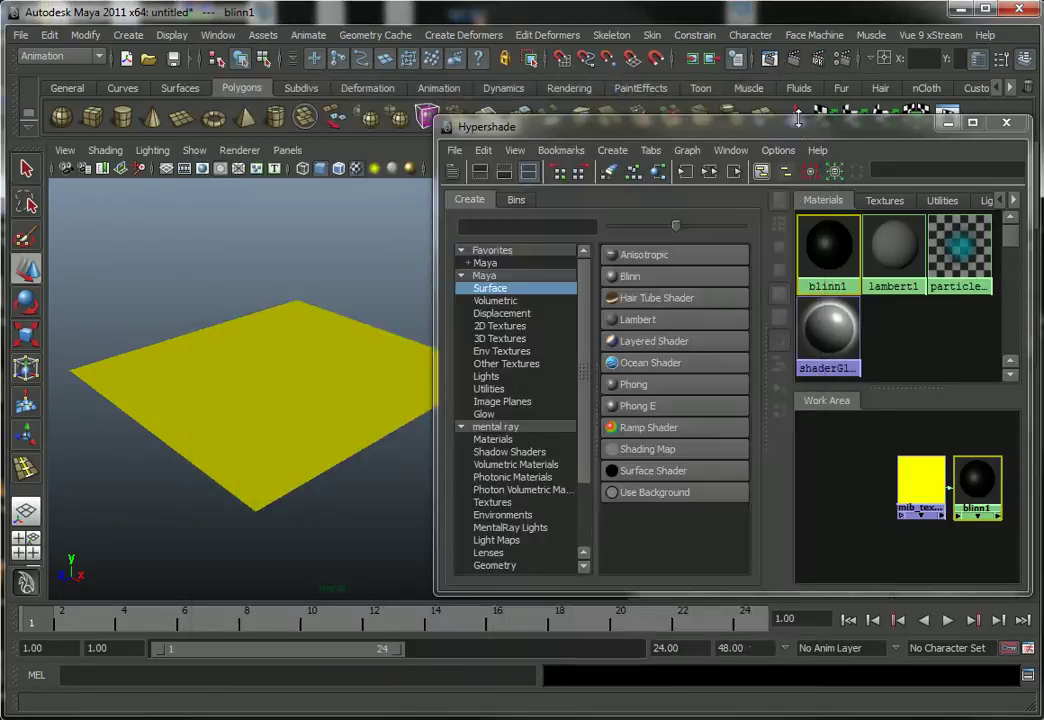
drag(782, 128, 769, 120)
drag(902, 470, 865, 478)
drag(813, 128, 508, 134)
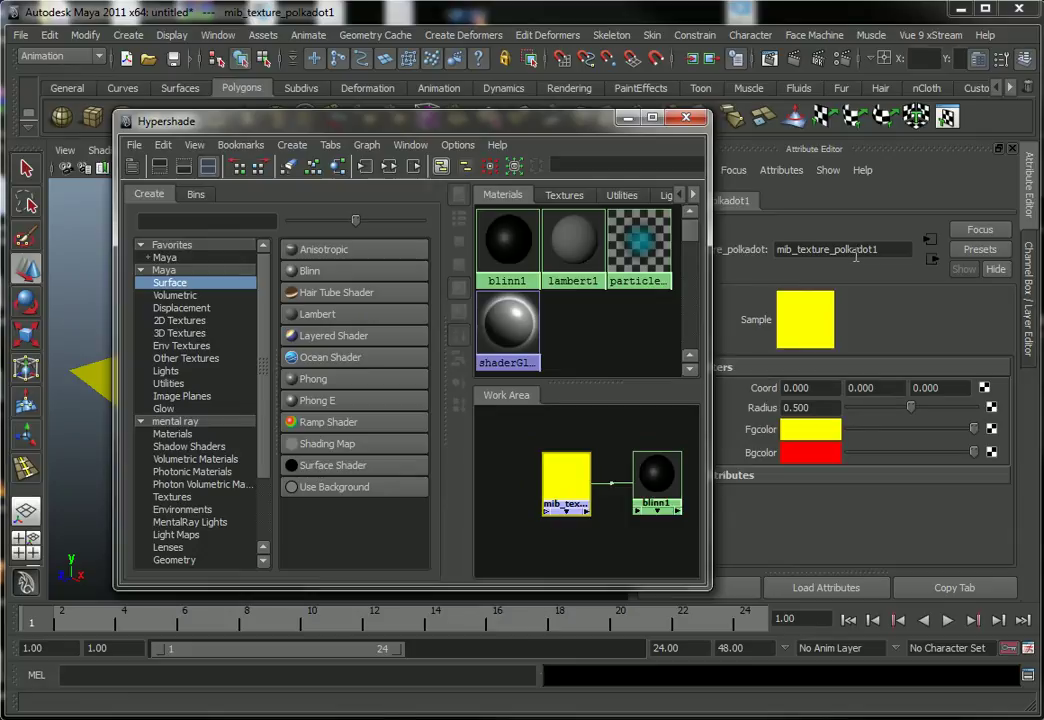
drag(618, 123, 815, 120)
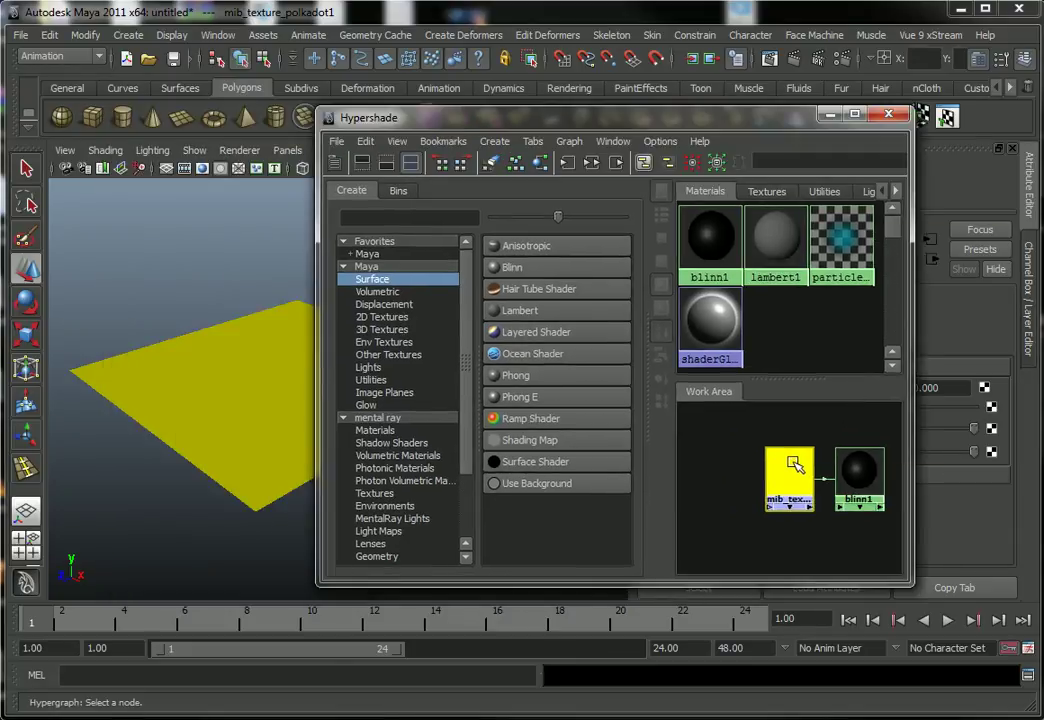
drag(617, 124, 588, 127)
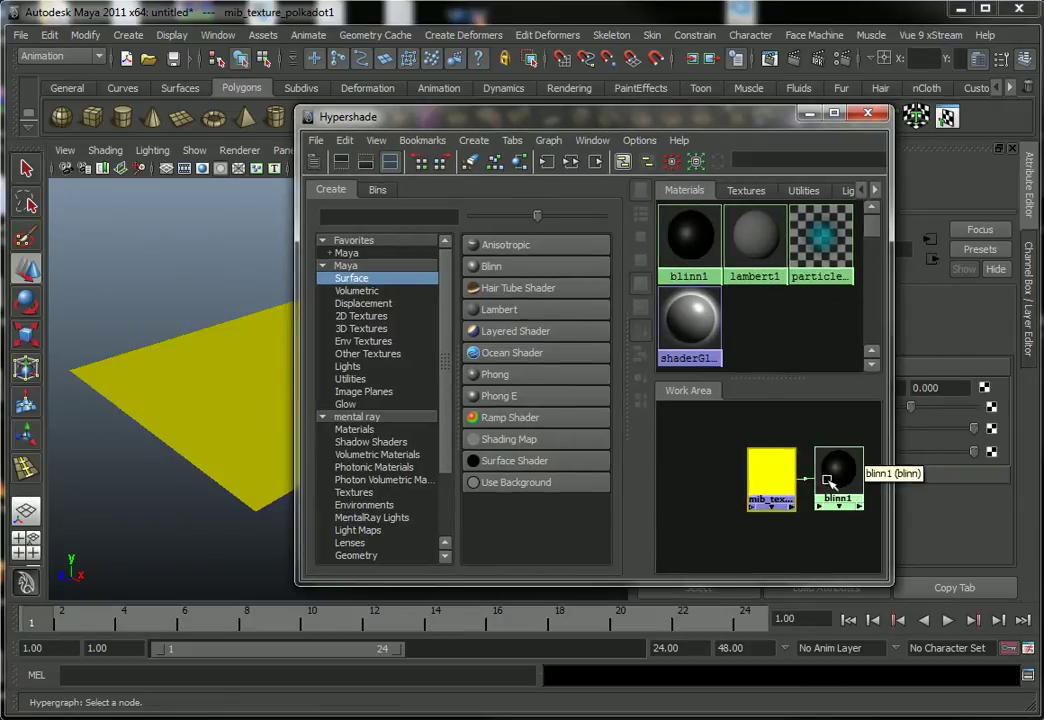
alt+middle_drag(805, 455, 773, 455)
click(470, 161)
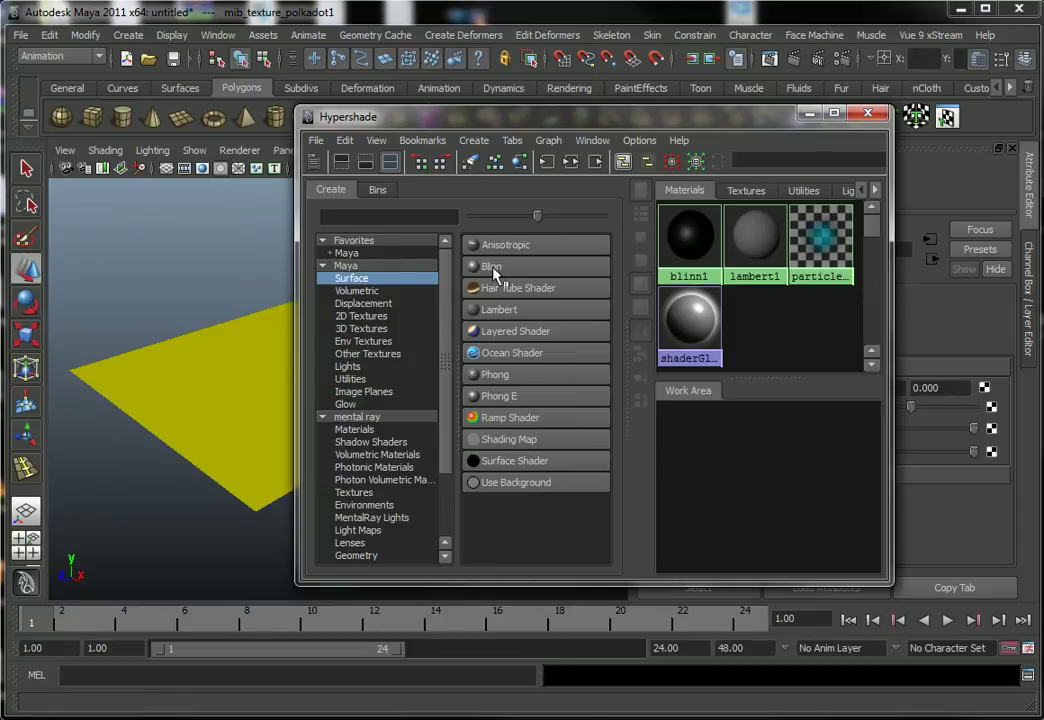
Step: Create a blinn2 material and map a Mountain texture to its color
click(495, 268)
drag(680, 436, 750, 482)
mouse_move(686, 117)
mouse_down()
mouse_move(651, 131)
mouse_move(435, 147)
mouse_up()
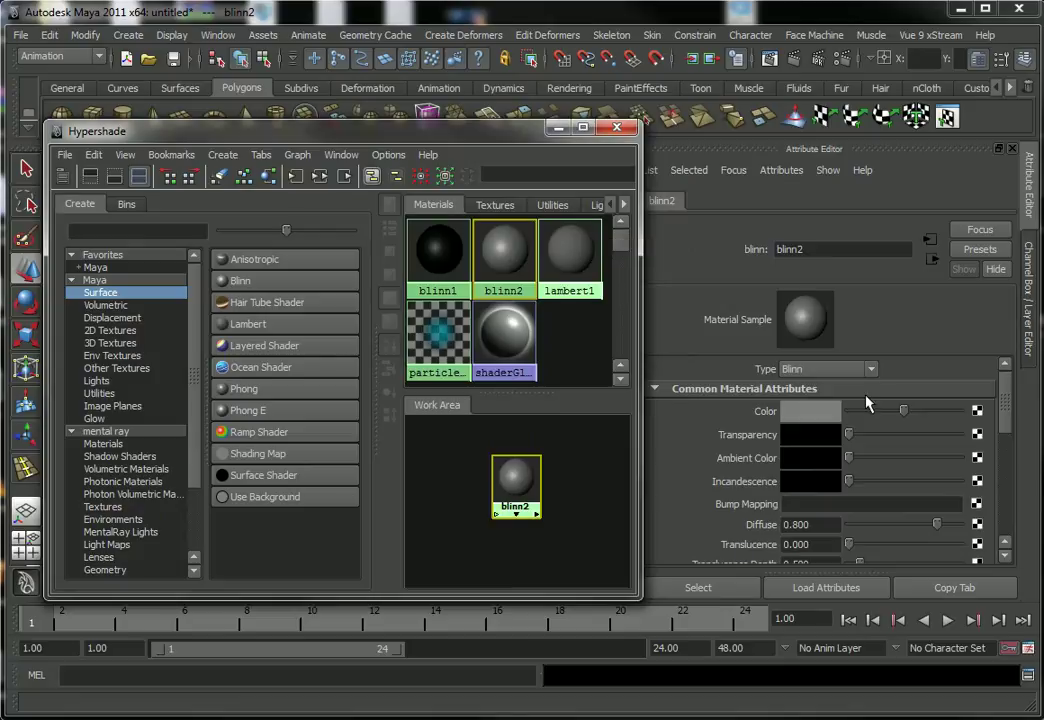
click(977, 410)
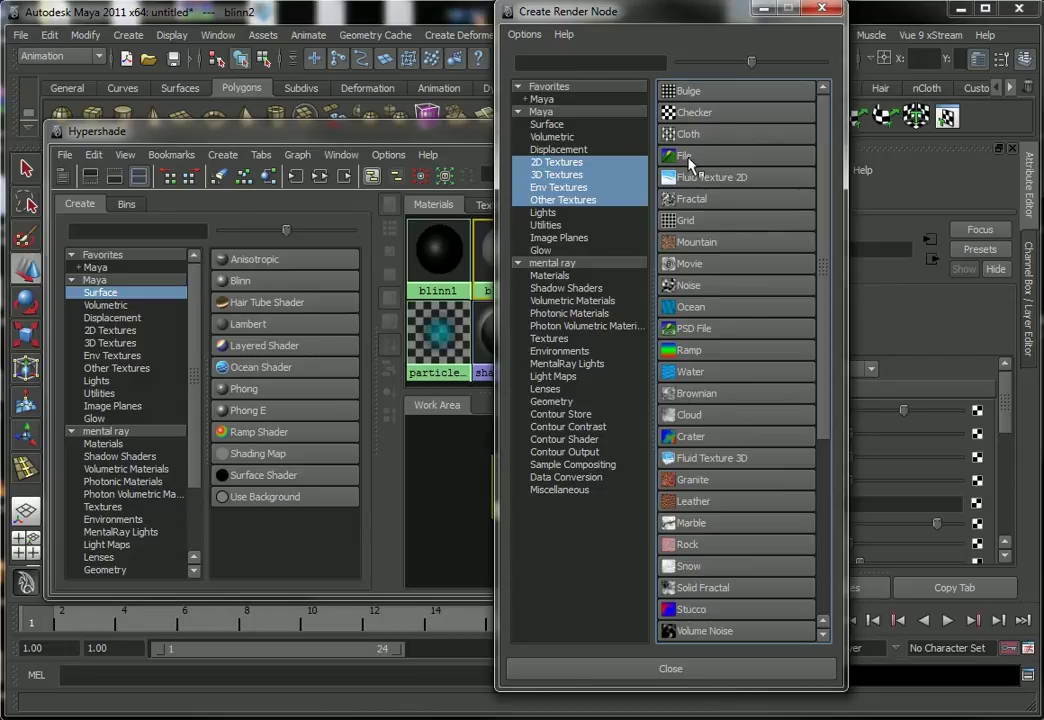
click(700, 242)
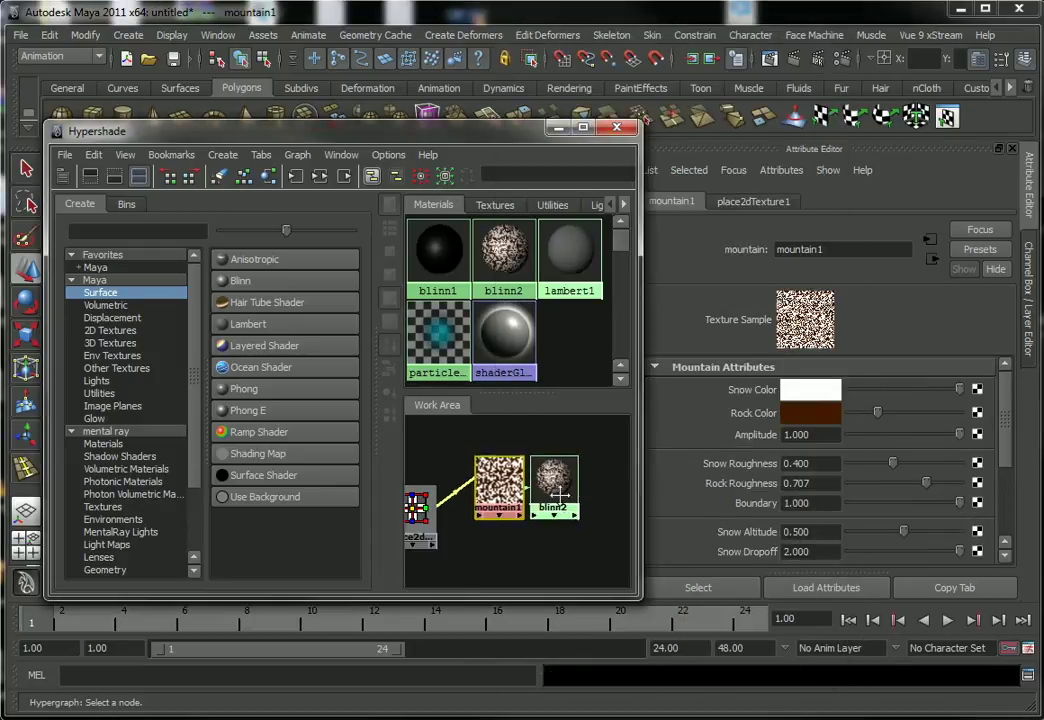
Step: Inspect the place2dTexture1 and mountain1 node settings in the graph
drag(442, 510, 458, 486)
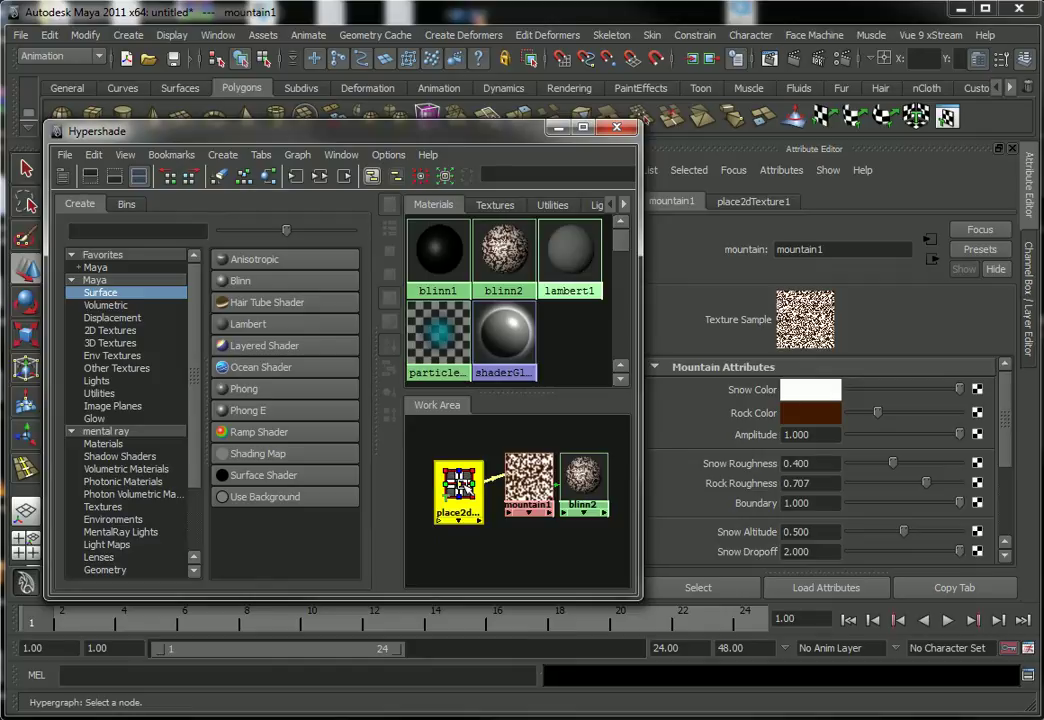
click(458, 486)
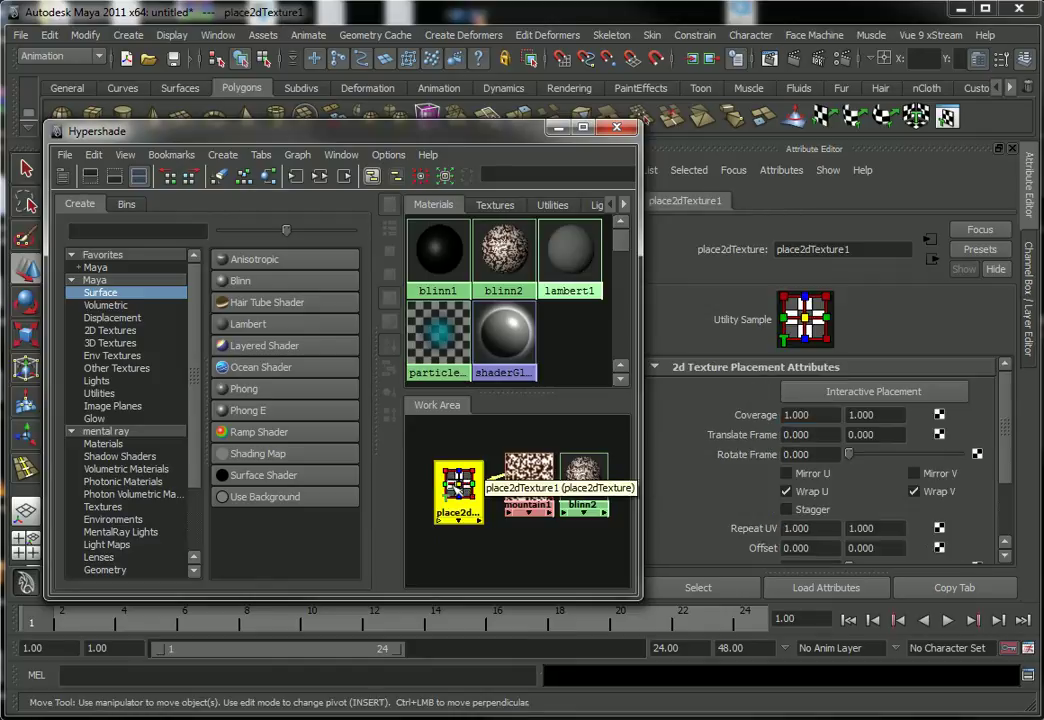
click(513, 487)
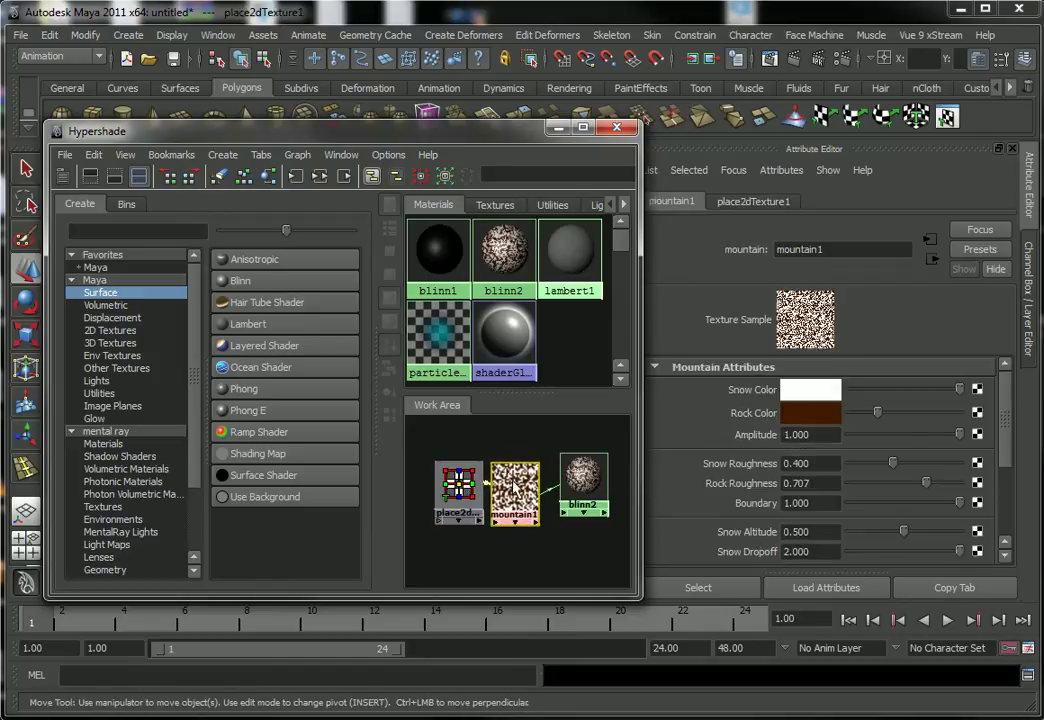
Step: Bring mib_texture_polkadot1 from the Textures list into the graph above the mountain1 network
click(494, 204)
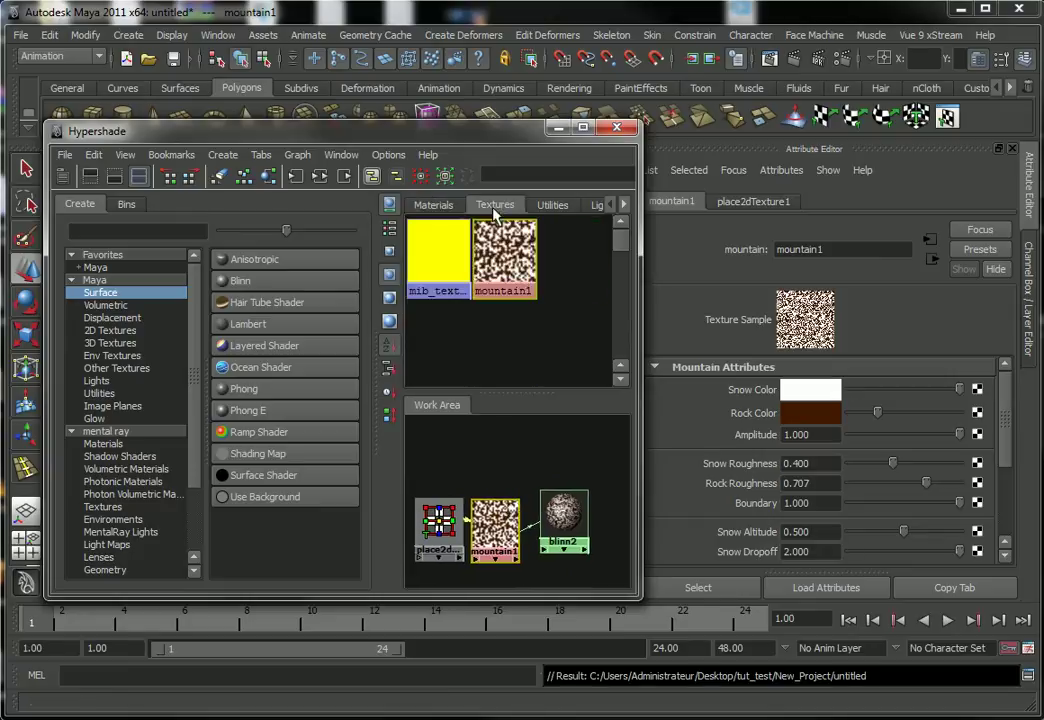
middle_drag(445, 266, 487, 455)
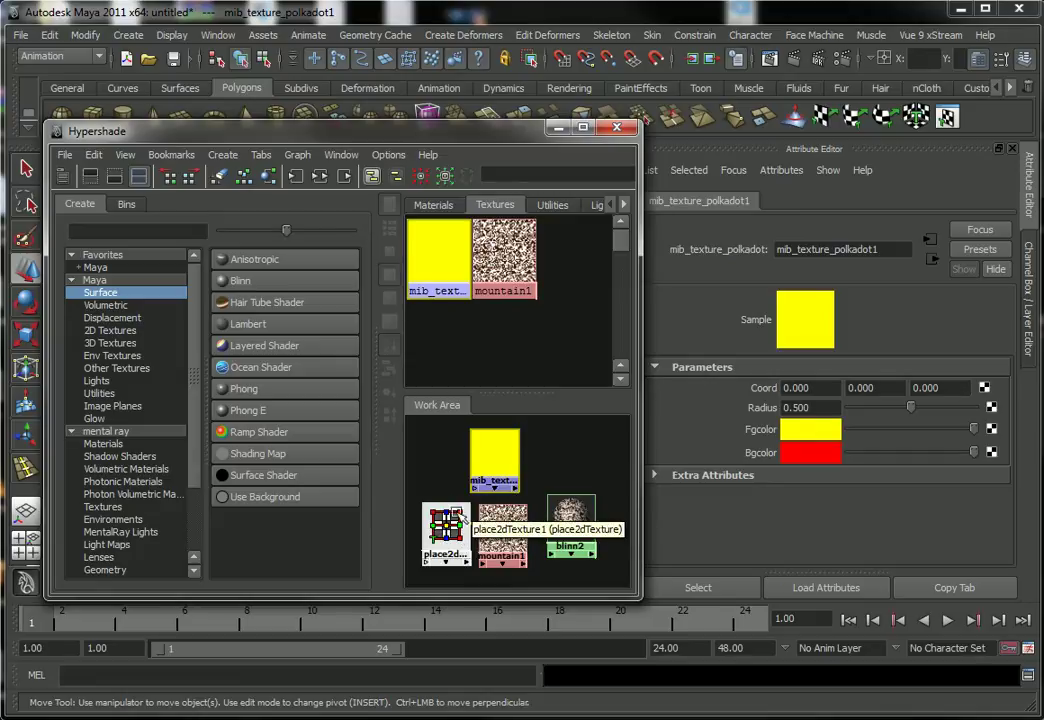
drag(286, 131, 644, 138)
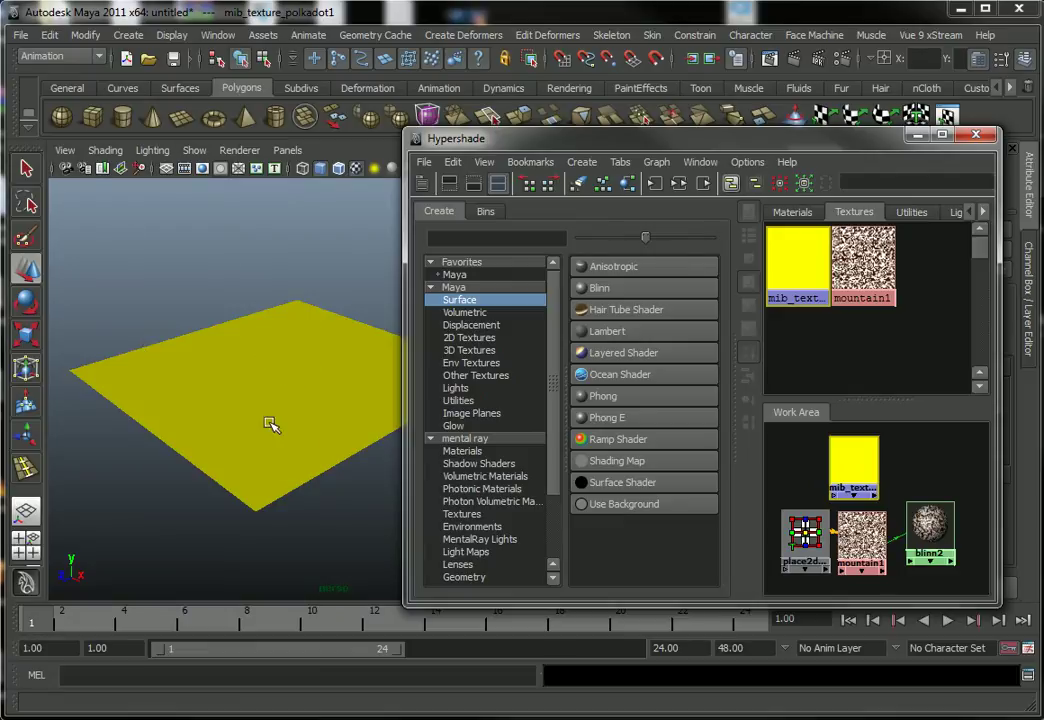
Step: Delete mountain1 and place2dTexture1, leaving blinn2 grey, and move the polkadot node lower
drag(655, 142, 557, 112)
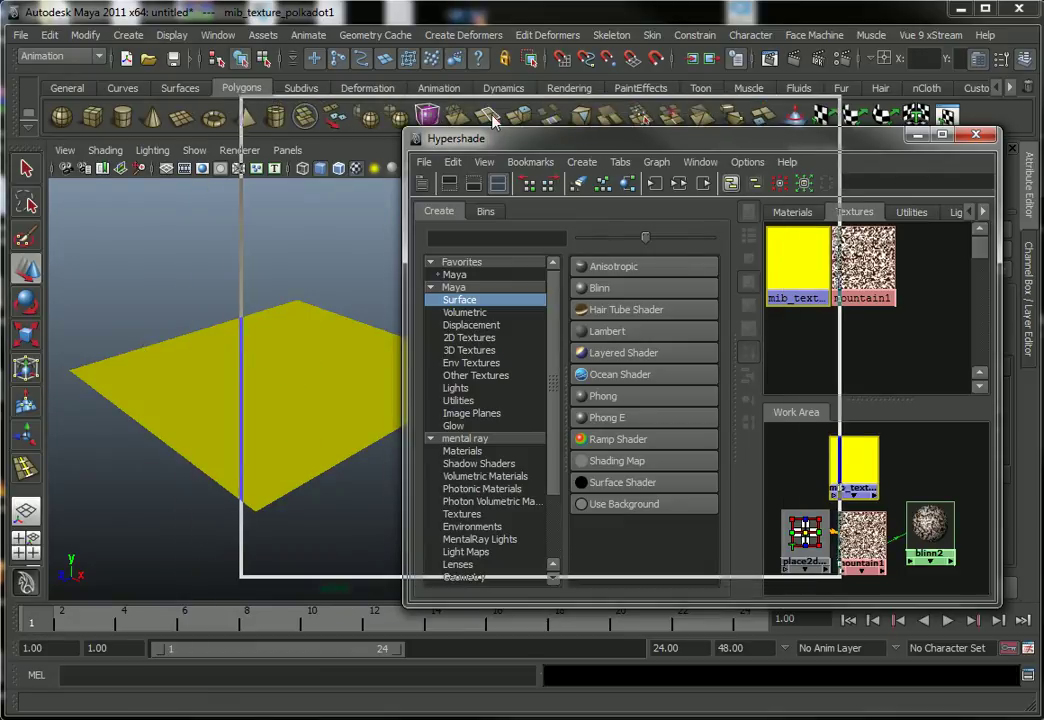
drag(495, 119, 455, 120)
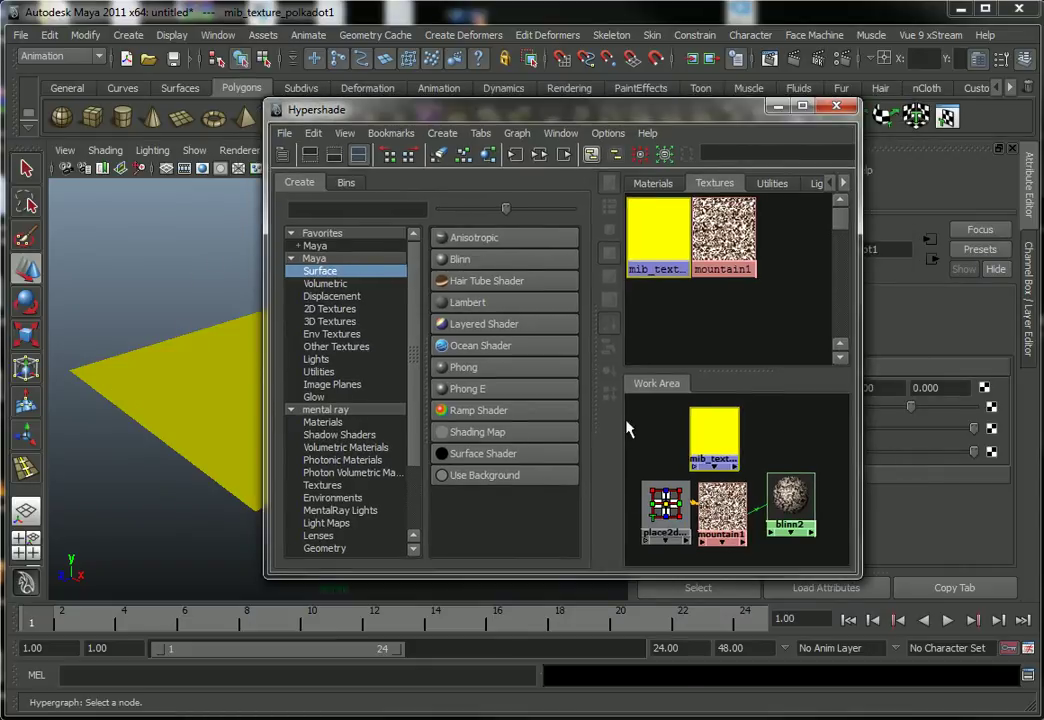
click(676, 519)
drag(676, 519, 670, 512)
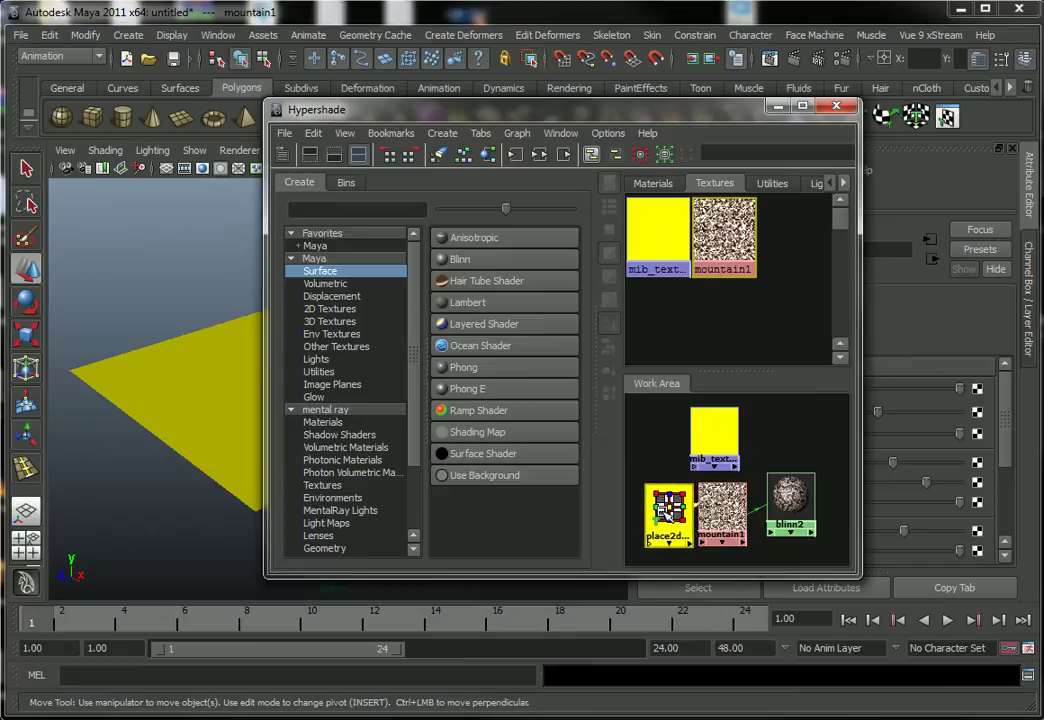
shift+click(738, 521)
key(Delete)
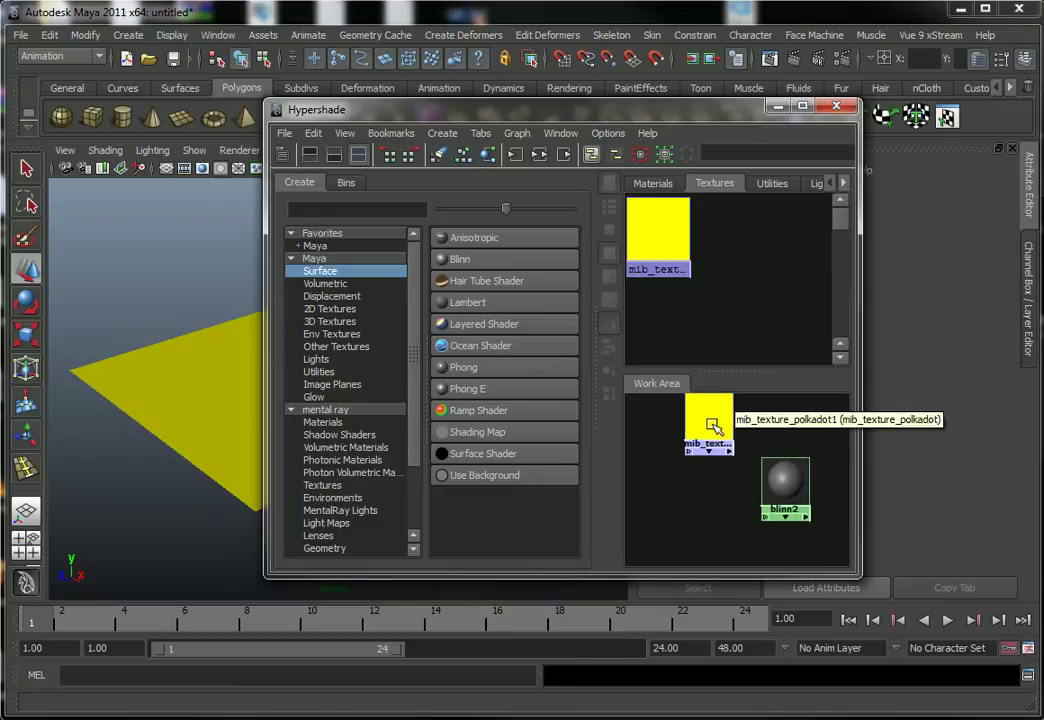
drag(714, 442, 704, 478)
Step: Map the polkadot texture's Coord attribute to a new mental ray mib_texture_remap1 node
double_click(704, 477)
drag(615, 108, 410, 111)
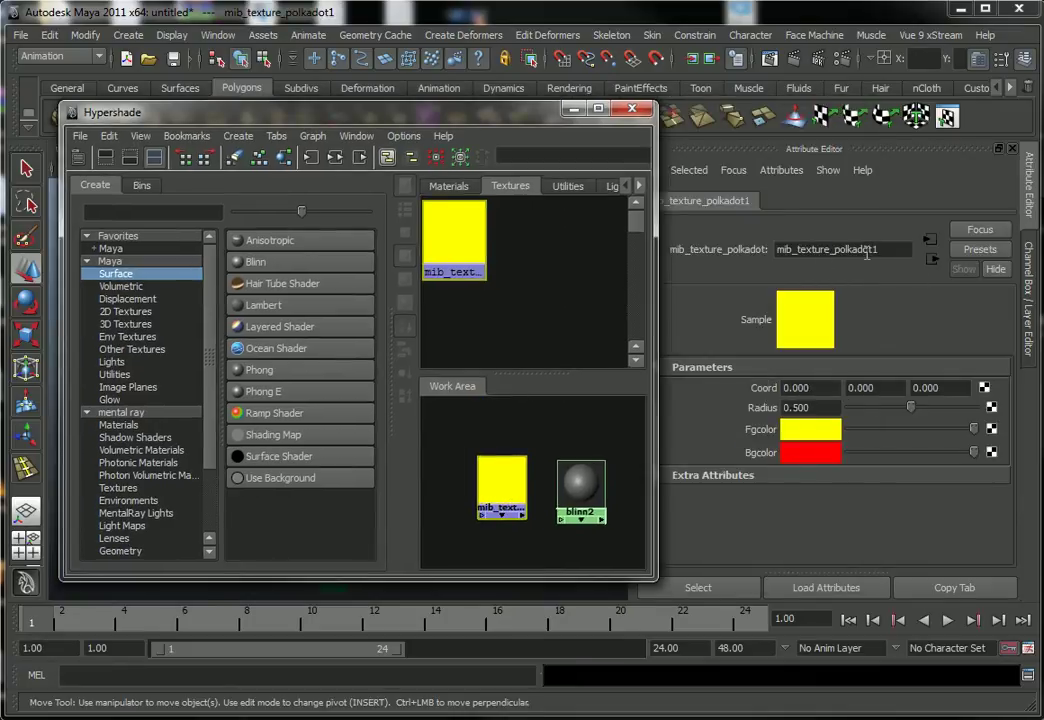
drag(492, 511, 494, 517)
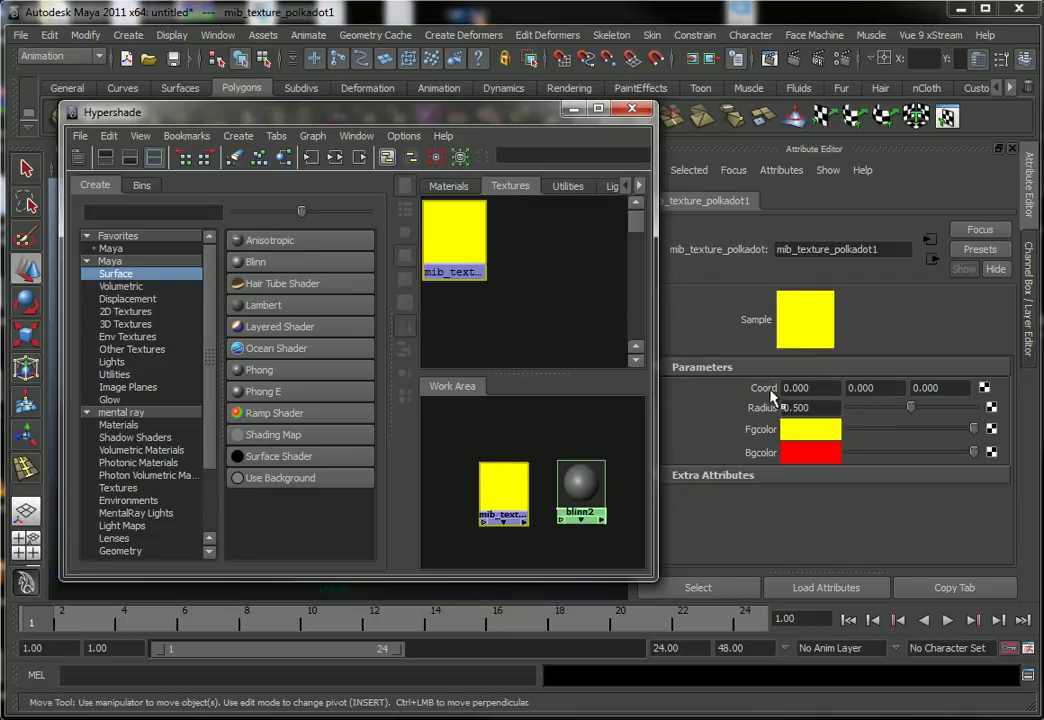
click(985, 389)
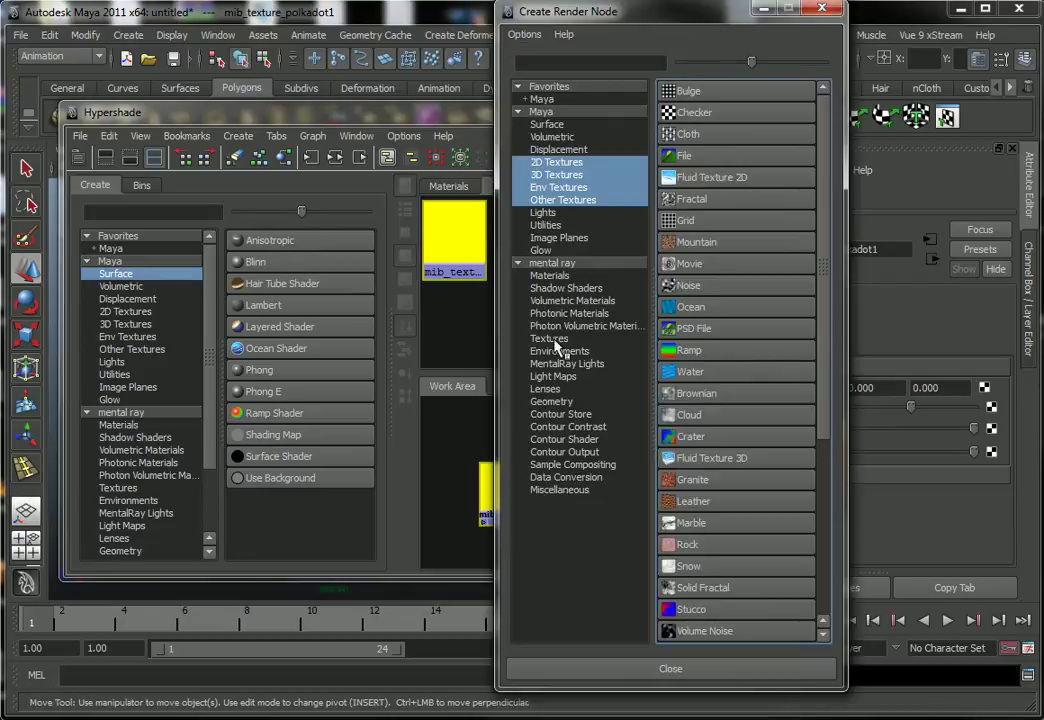
click(556, 340)
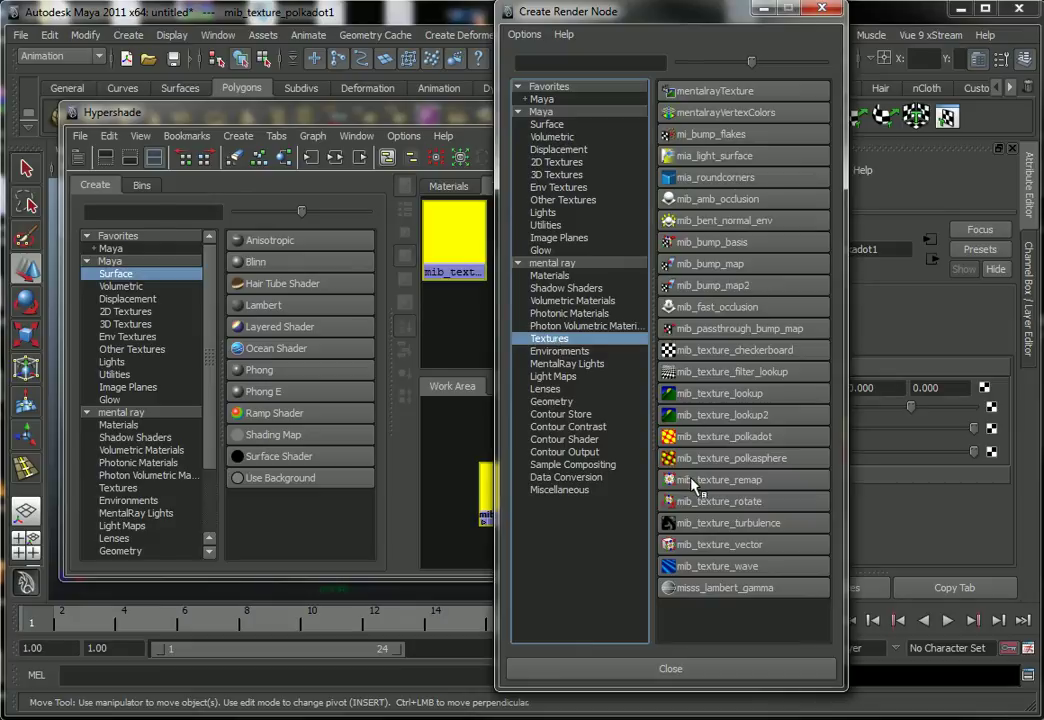
click(744, 482)
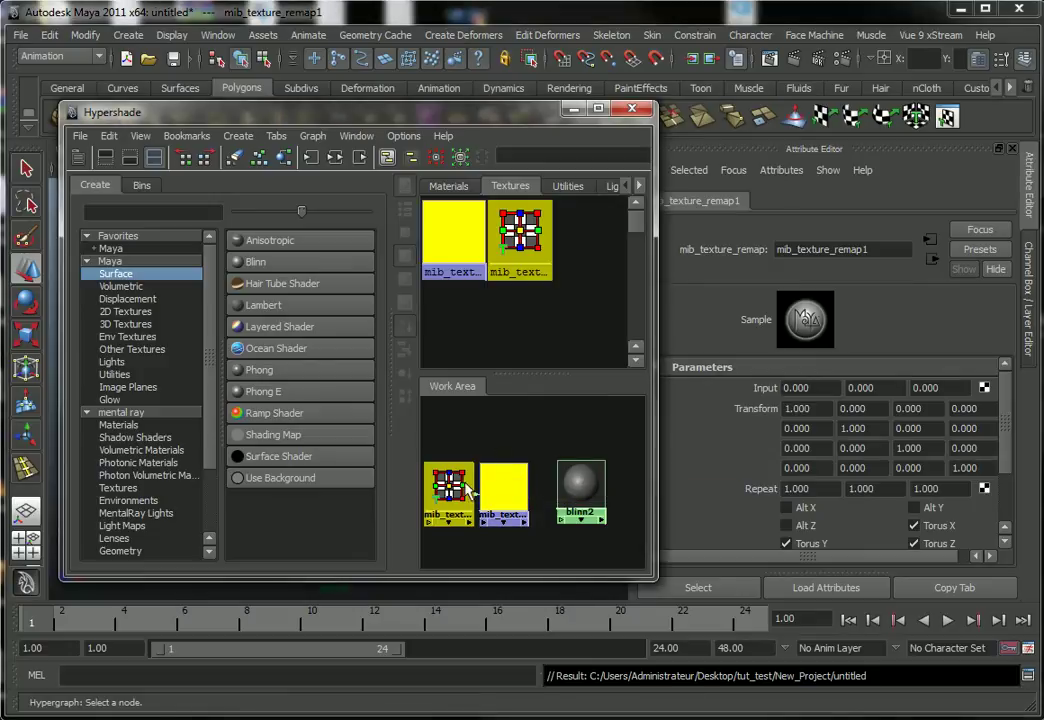
Step: Place the remap node beside the polkadot and show only the framed Hypershade work area
click(520, 469)
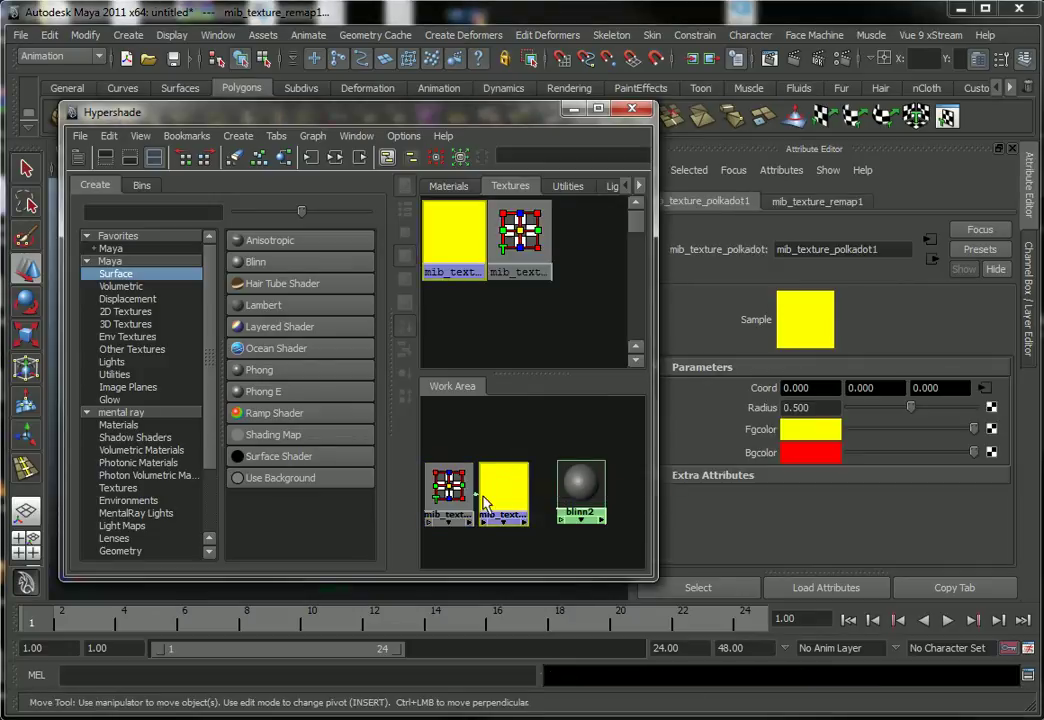
drag(520, 469, 527, 482)
drag(462, 483, 482, 485)
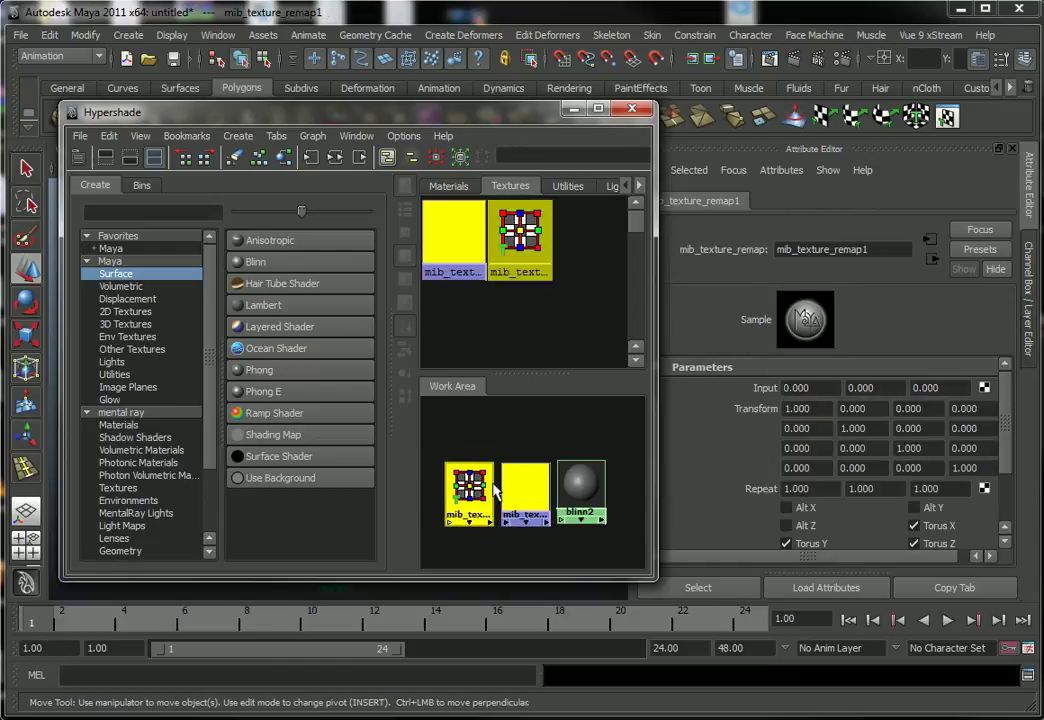
alt+middle_drag(530, 500, 545, 479)
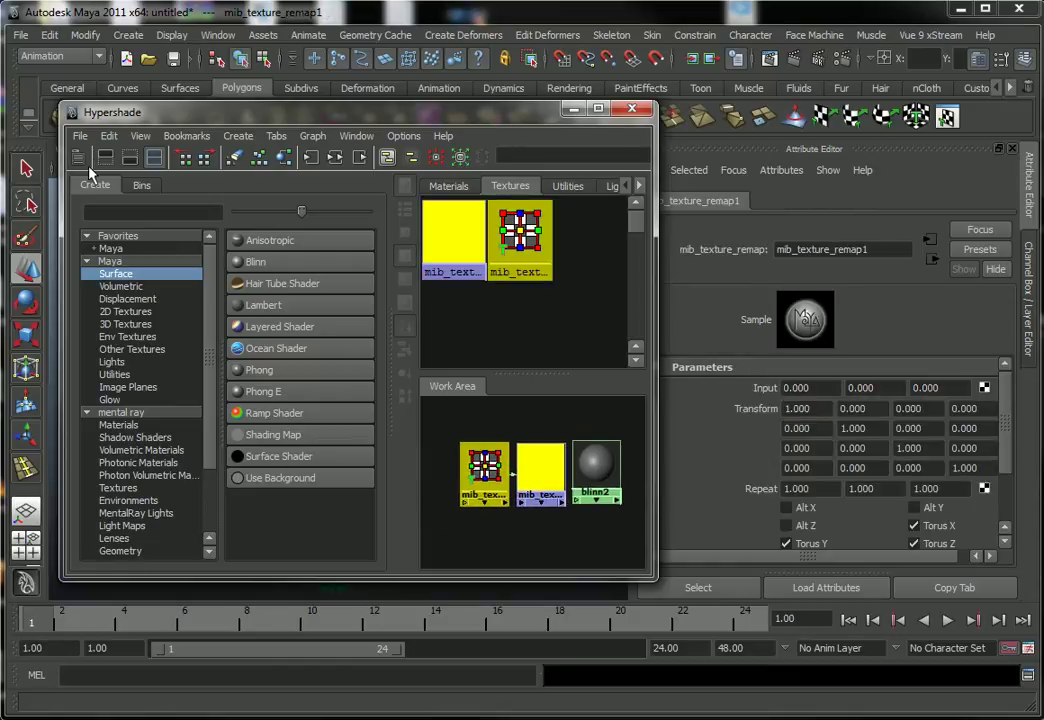
click(78, 157)
click(130, 157)
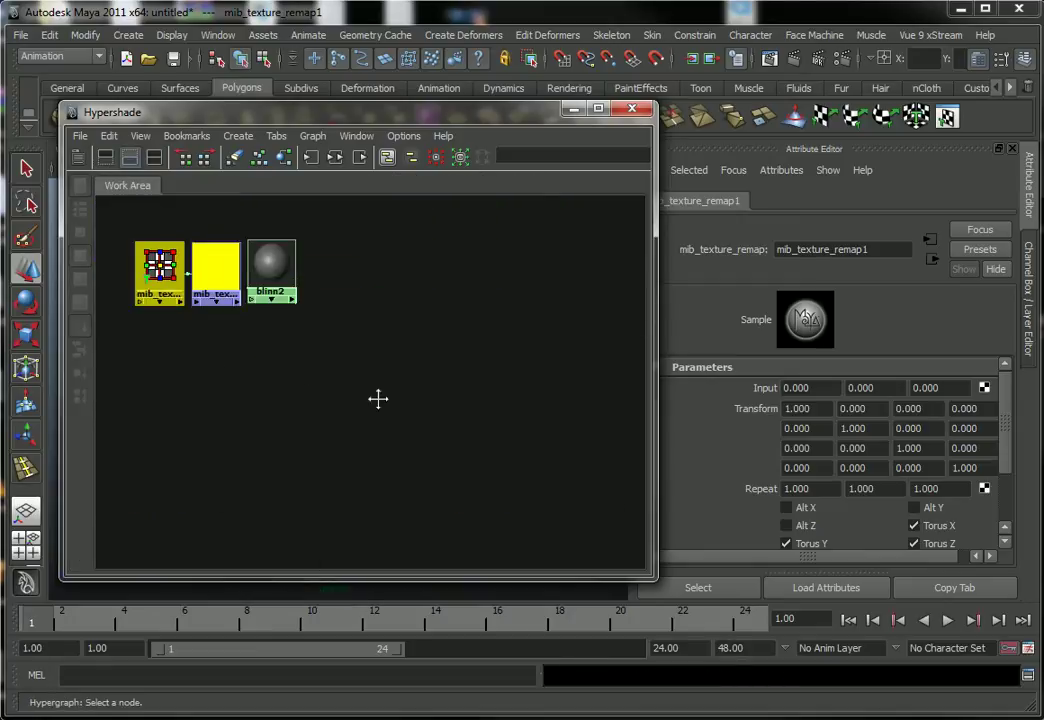
key(a)
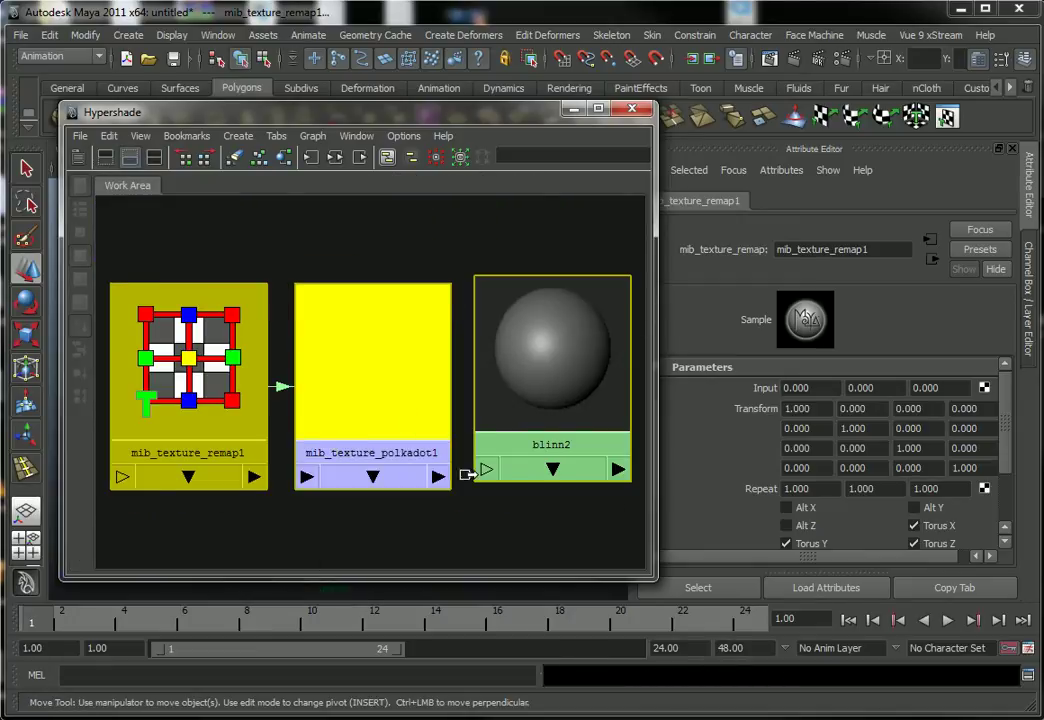
scroll(467, 474, down, 2)
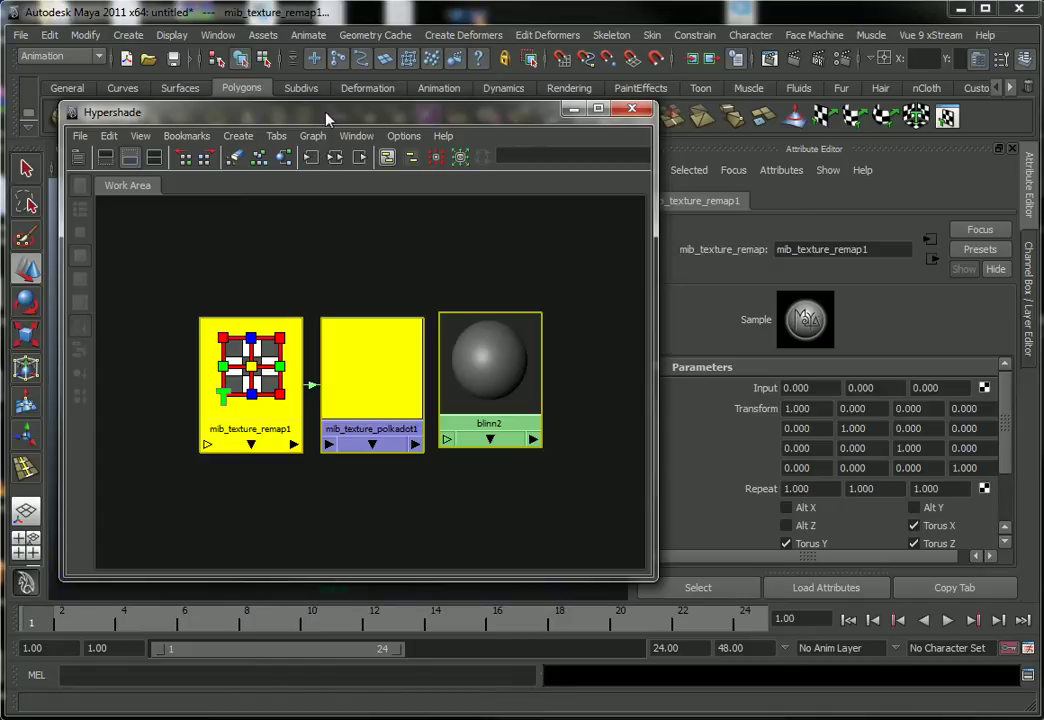
drag(326, 119, 332, 119)
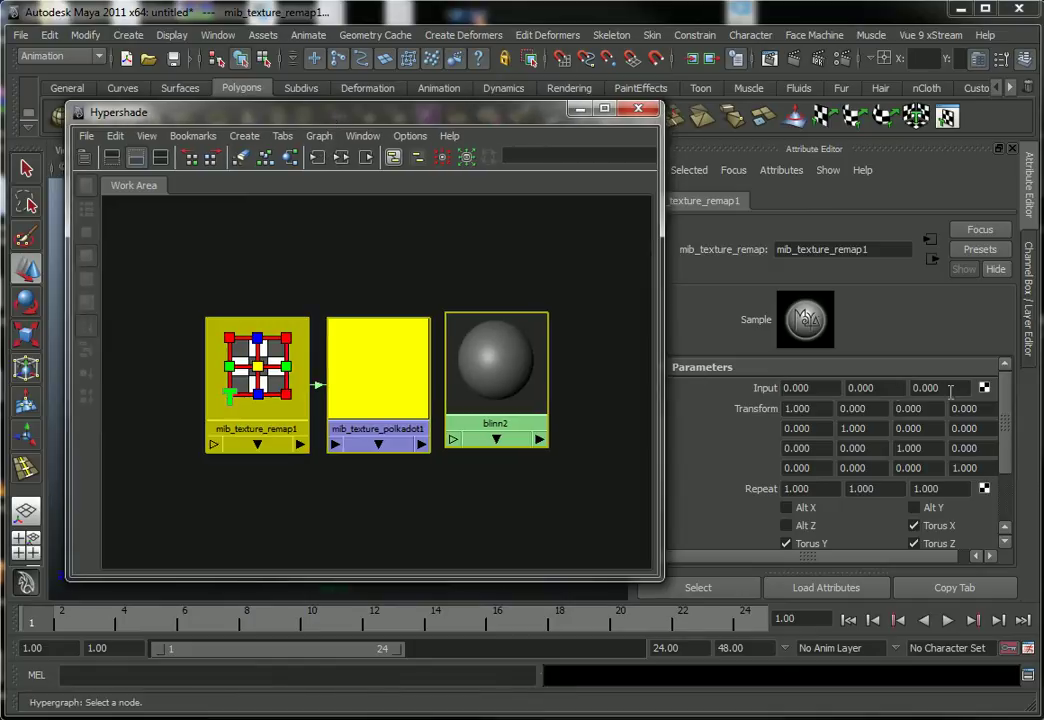
Step: Check the remap node's three Input values and open the node list for its Input
click(808, 388)
click(864, 388)
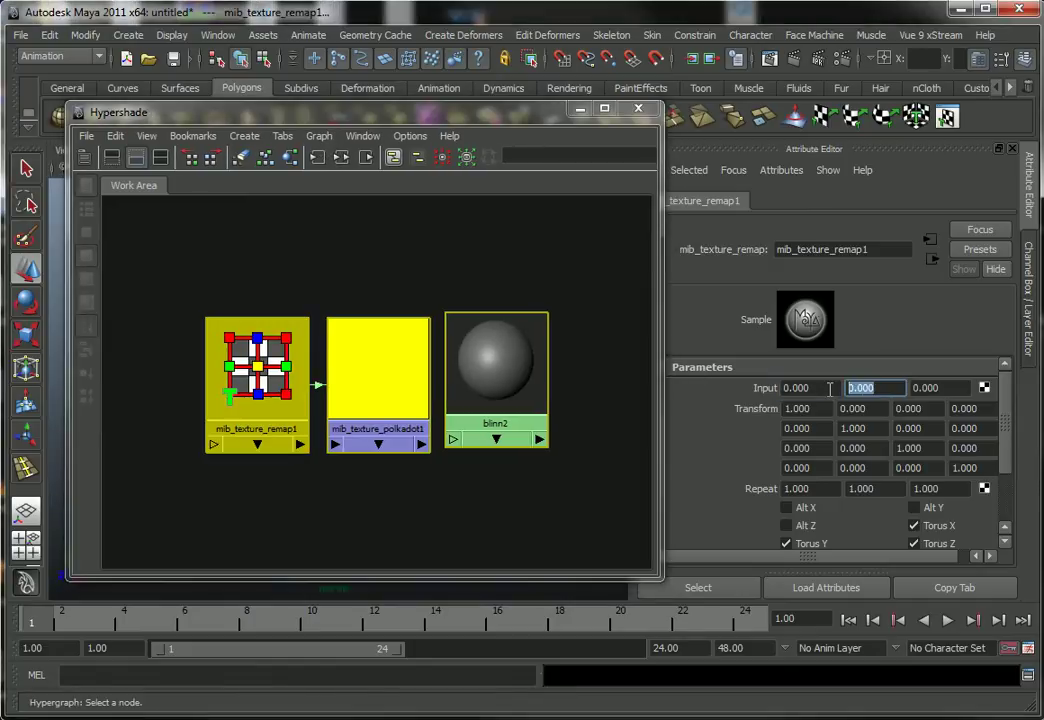
click(941, 388)
click(815, 388)
click(903, 388)
key(Tab)
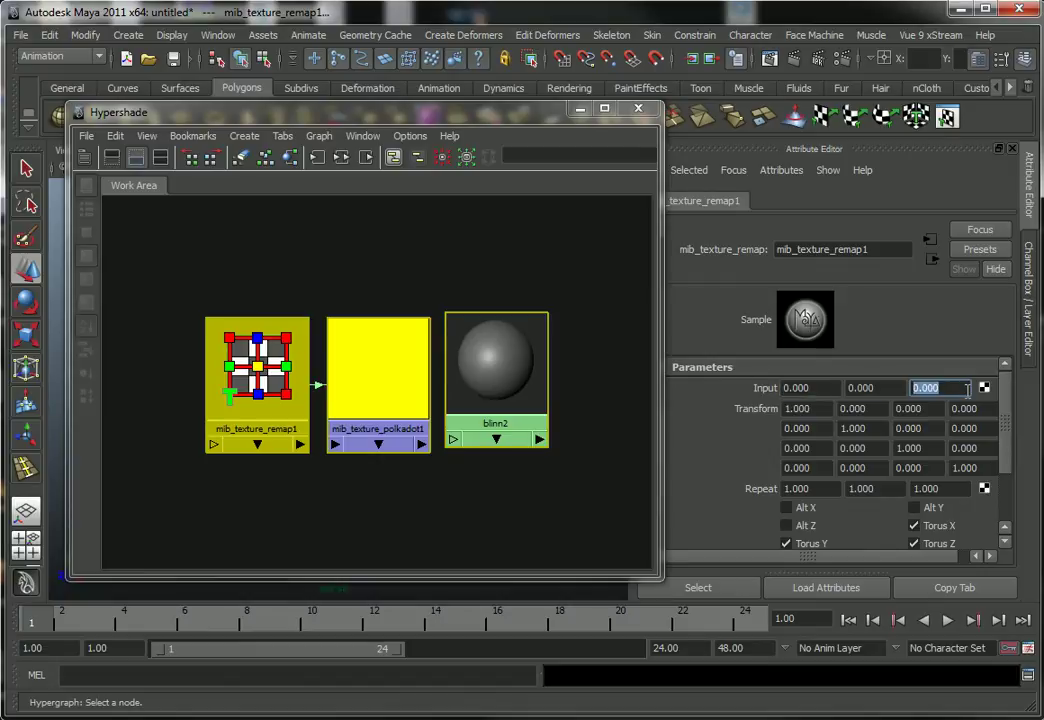
click(984, 388)
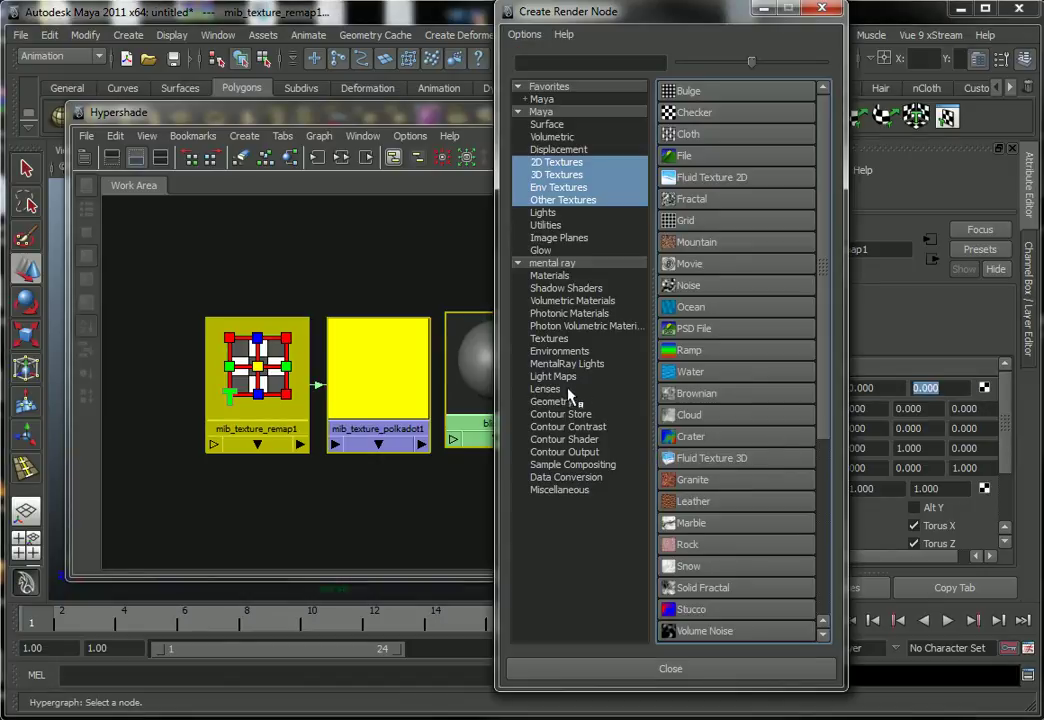
Step: Feed a new mental ray mib_texture_vector1 node into mib_texture_remap1 and frame the network
click(549, 338)
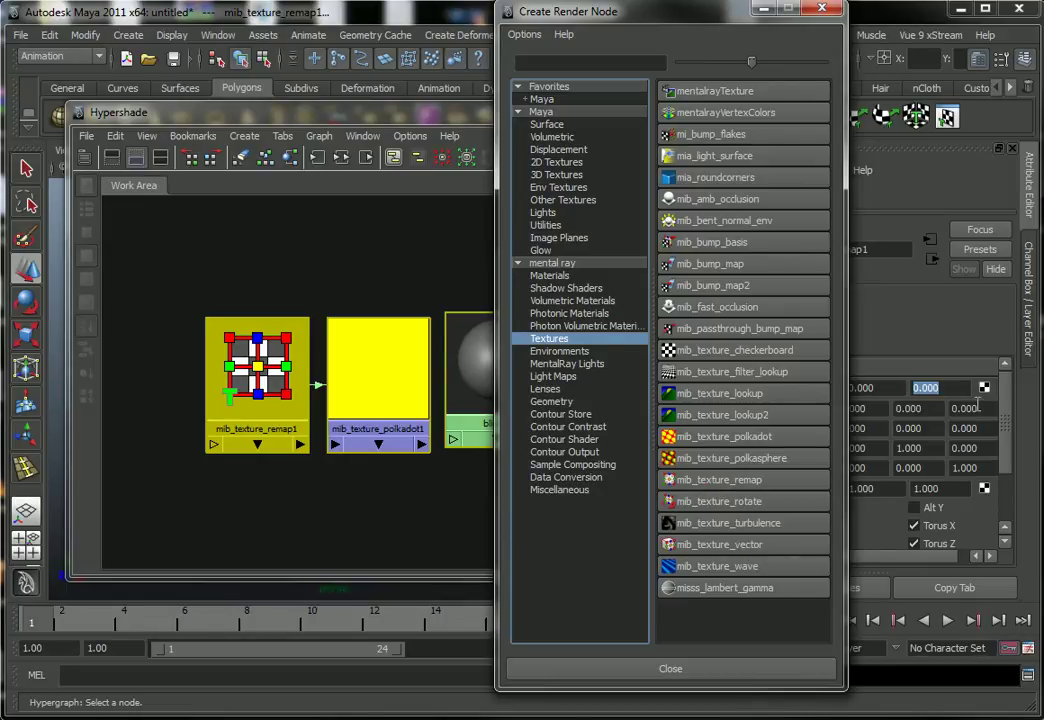
click(245, 340)
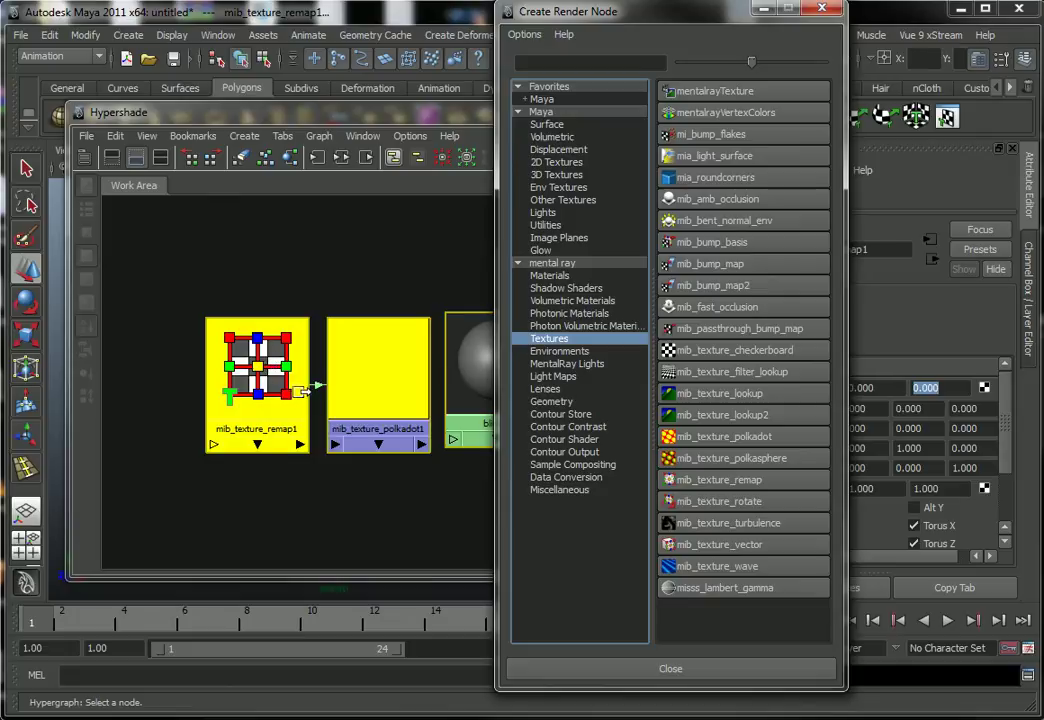
click(715, 544)
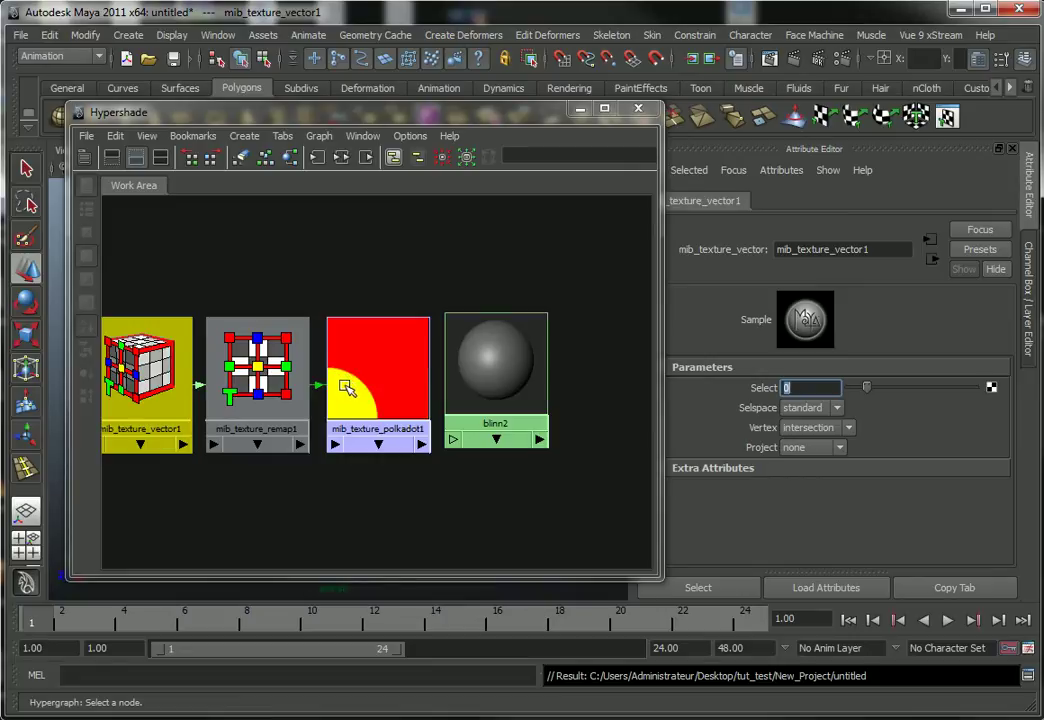
key(a)
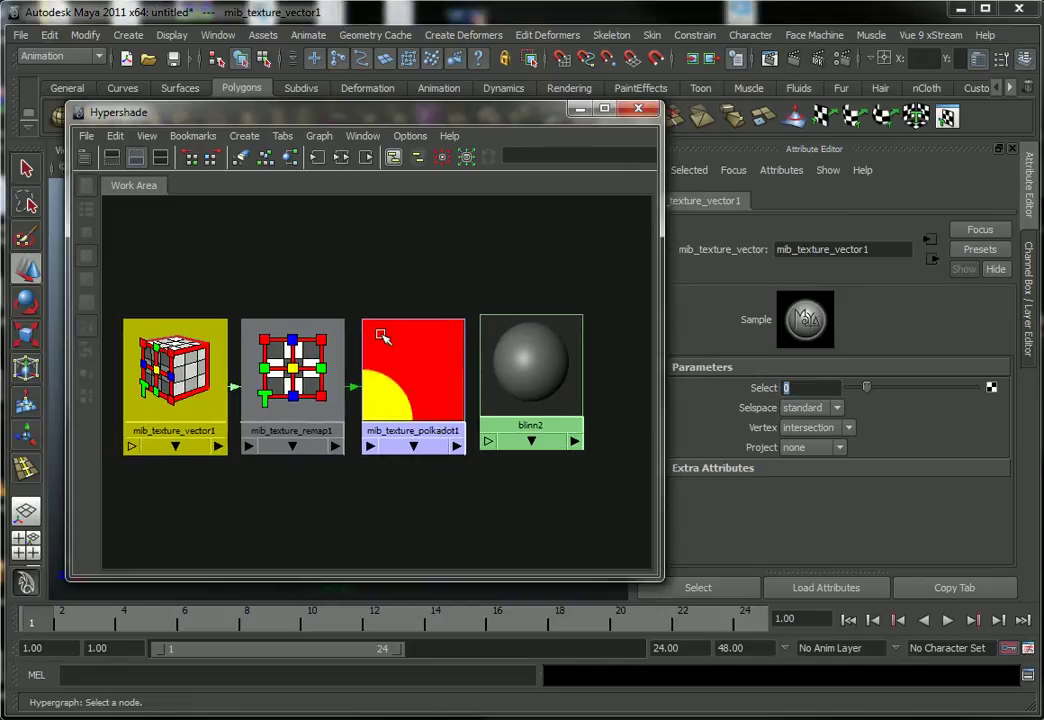
key(a)
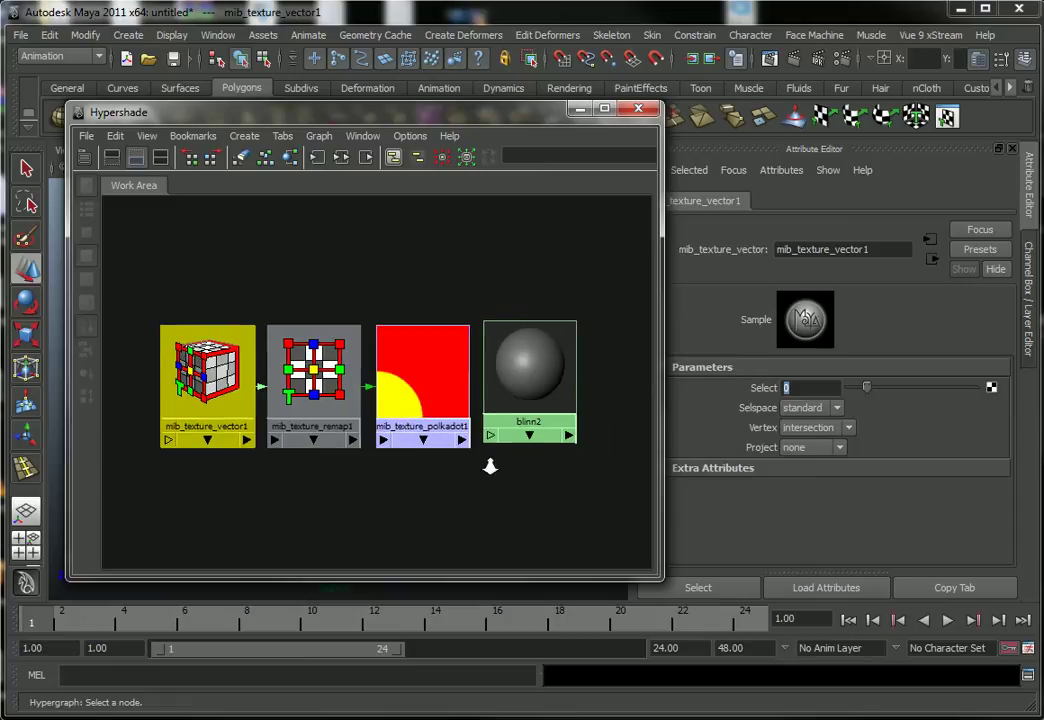
Step: Connect the polkadot texture to blinn2's Color attribute
drag(331, 303, 211, 428)
click(327, 368)
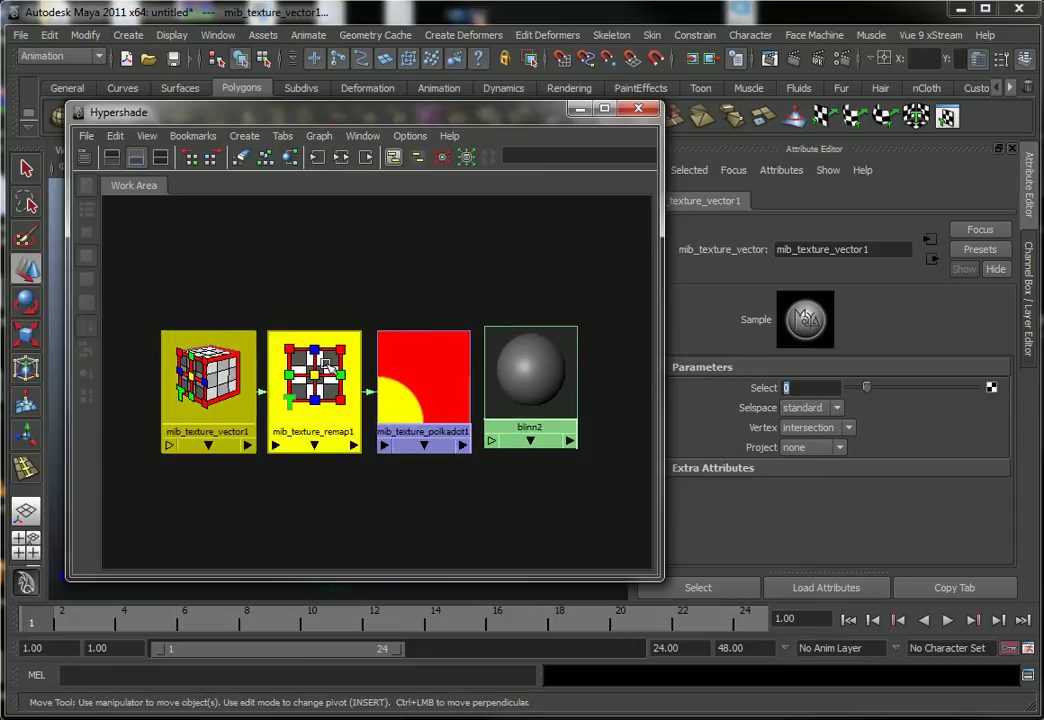
alt+middle_drag(327, 368, 302, 368)
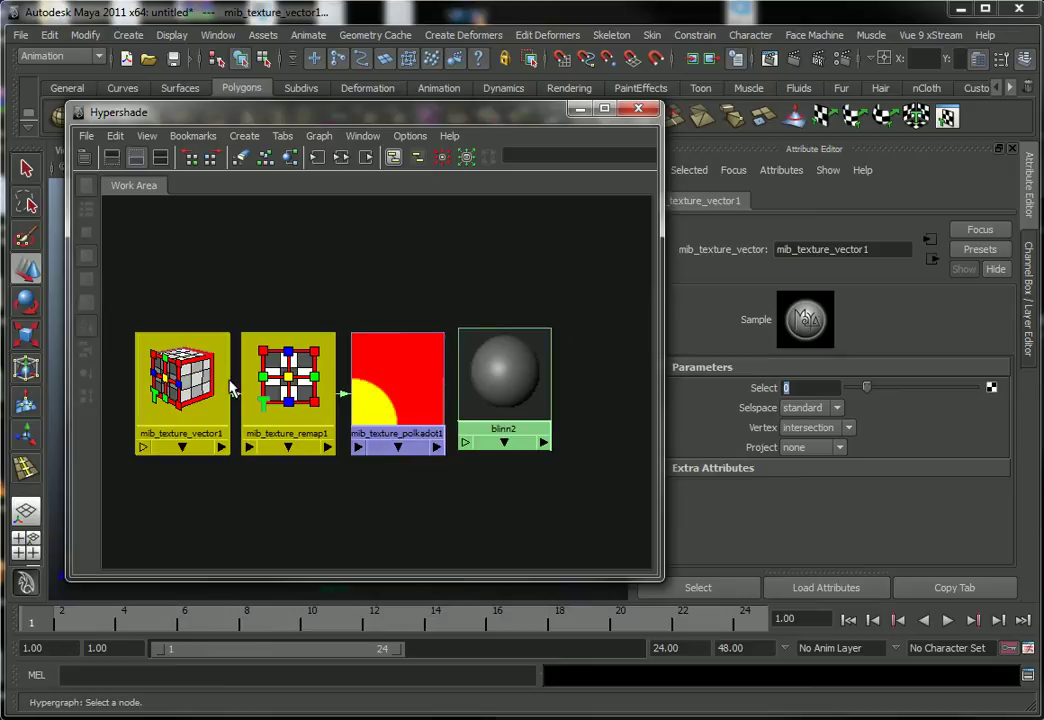
drag(427, 120, 412, 125)
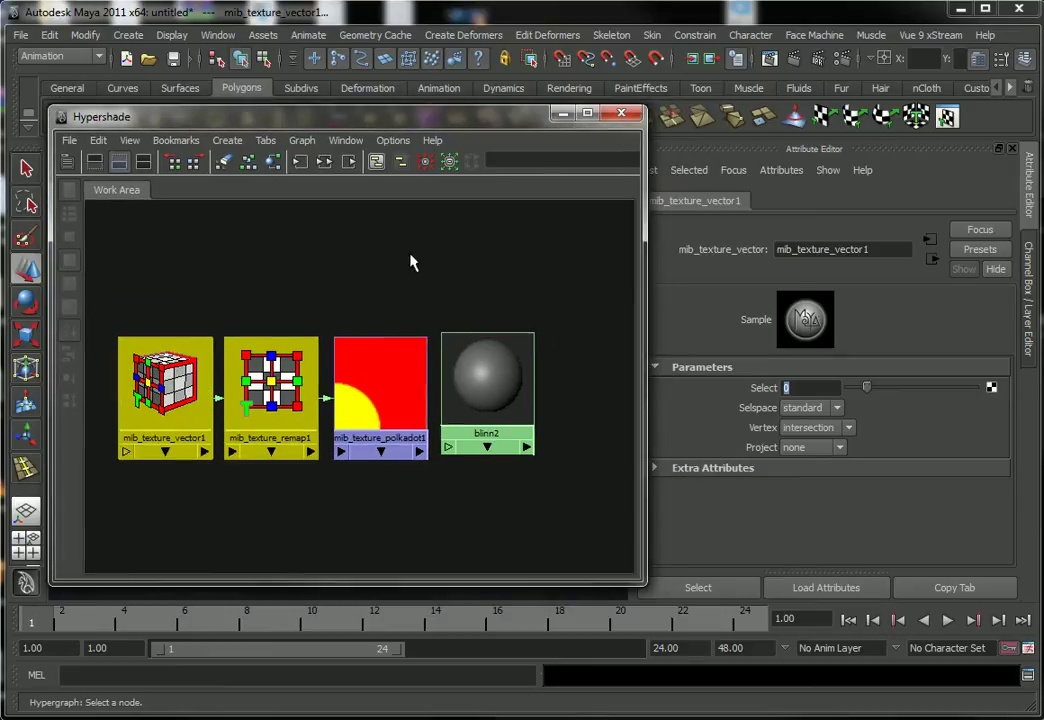
click(368, 380)
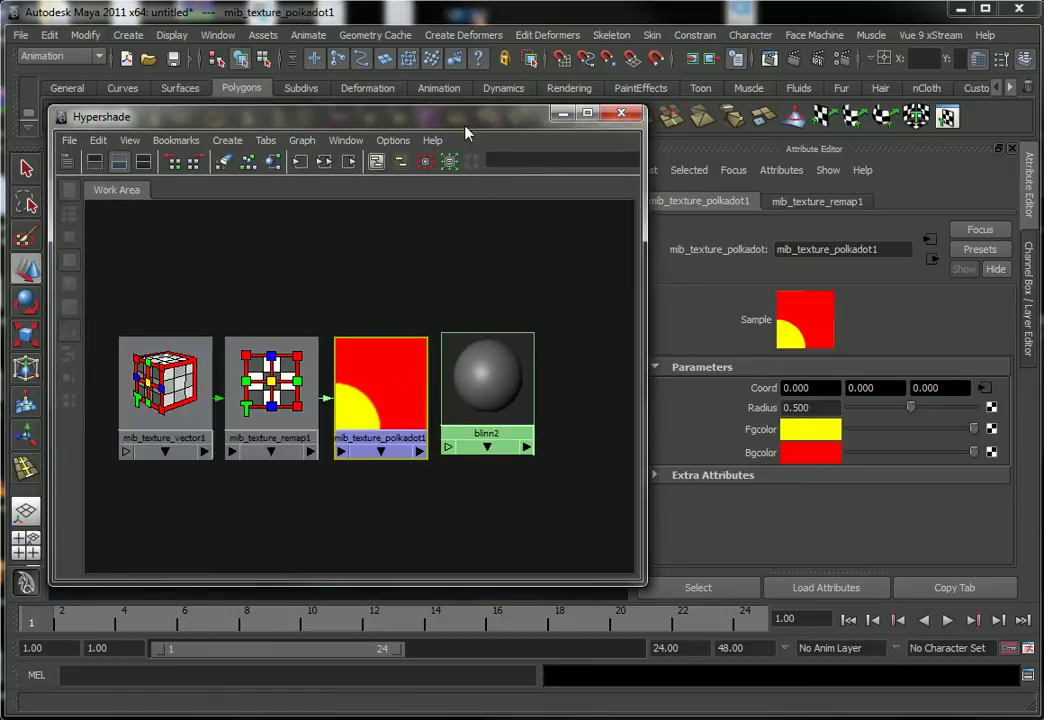
drag(482, 135, 474, 140)
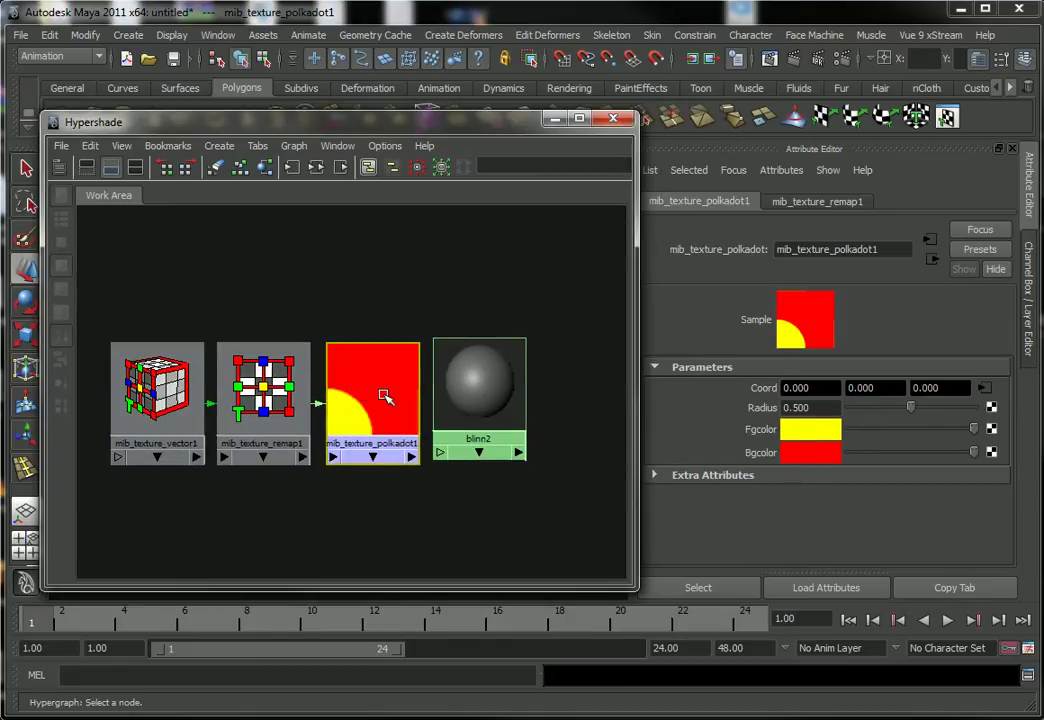
click(496, 355)
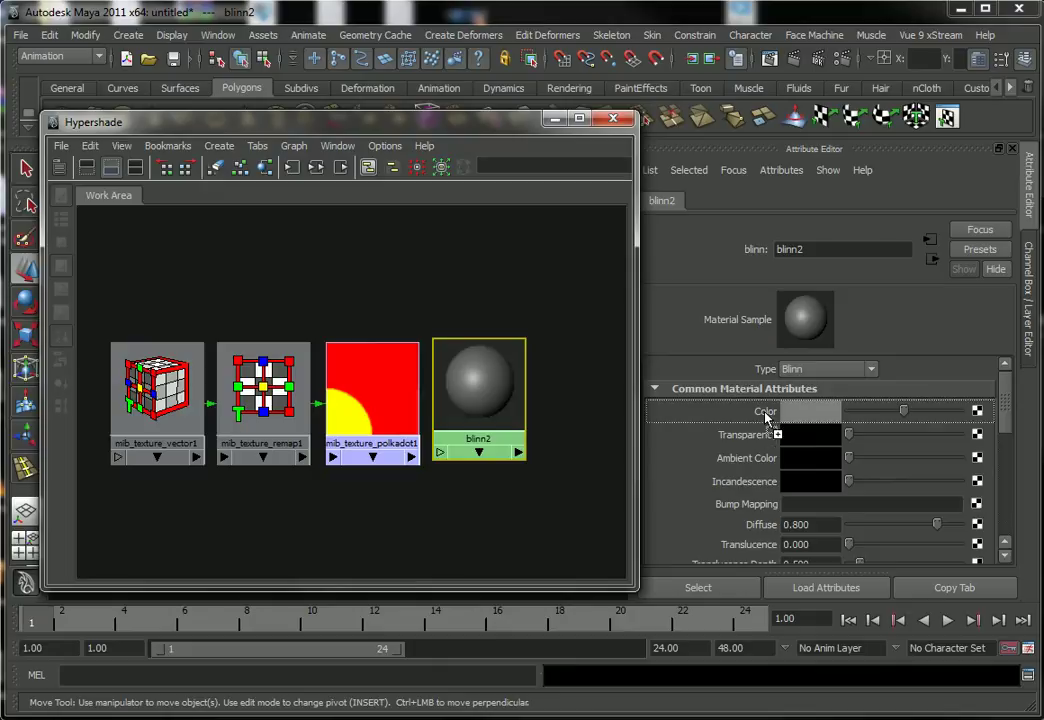
middle_drag(372, 390, 499, 419)
Step: Render the plane in mental ray, then close the render view
drag(478, 130, 885, 203)
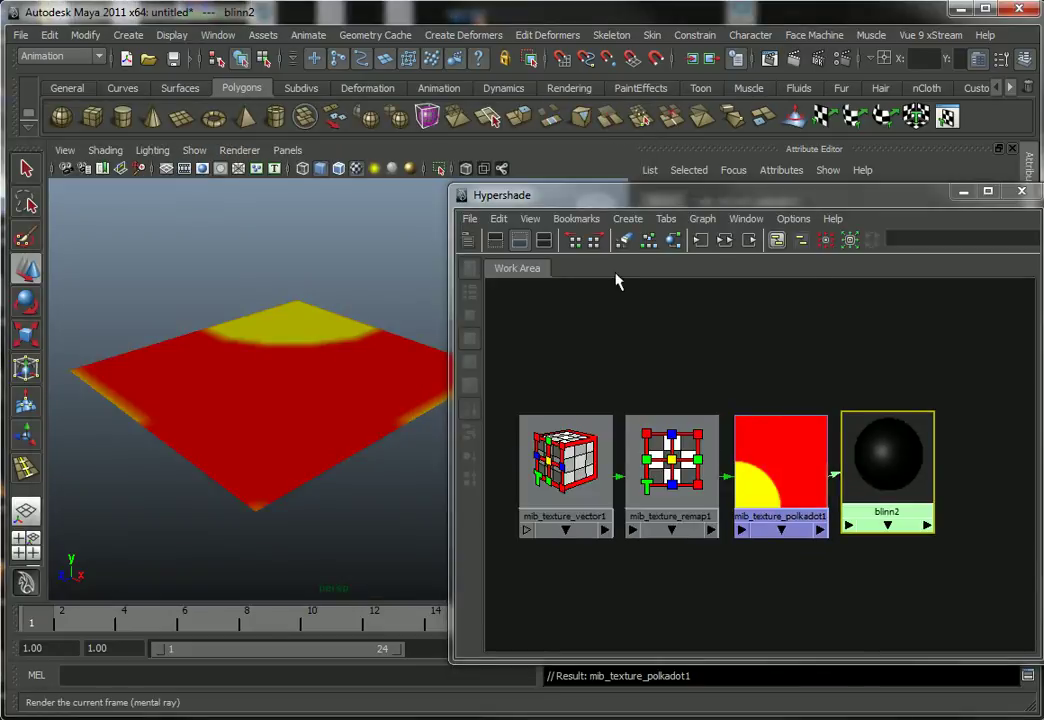
click(793, 59)
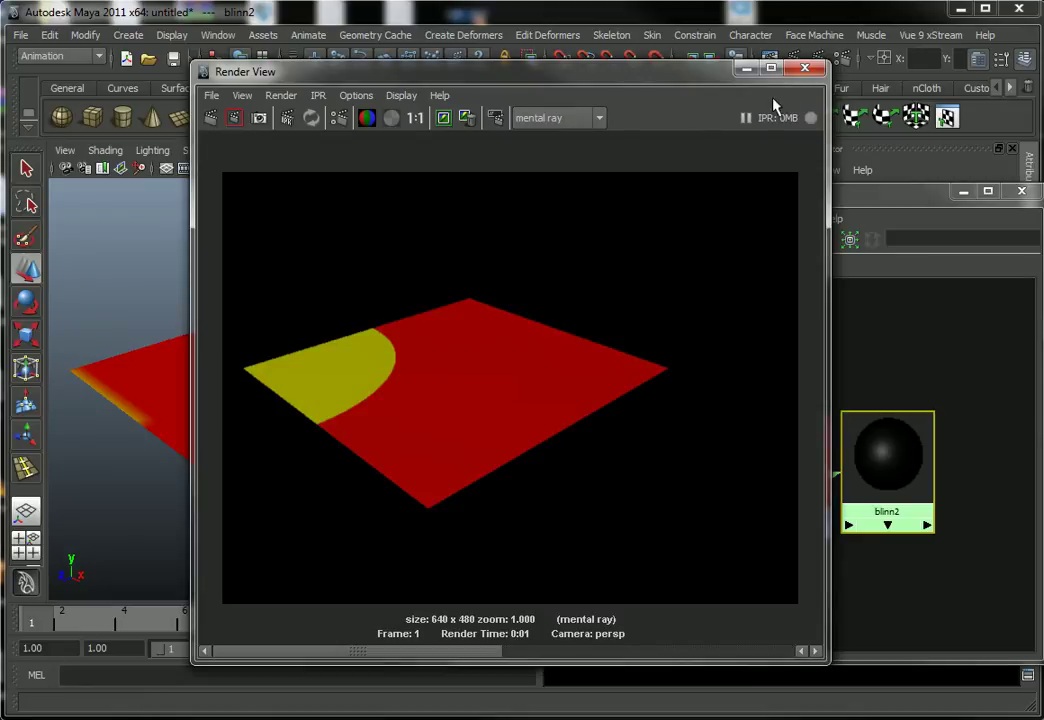
click(805, 67)
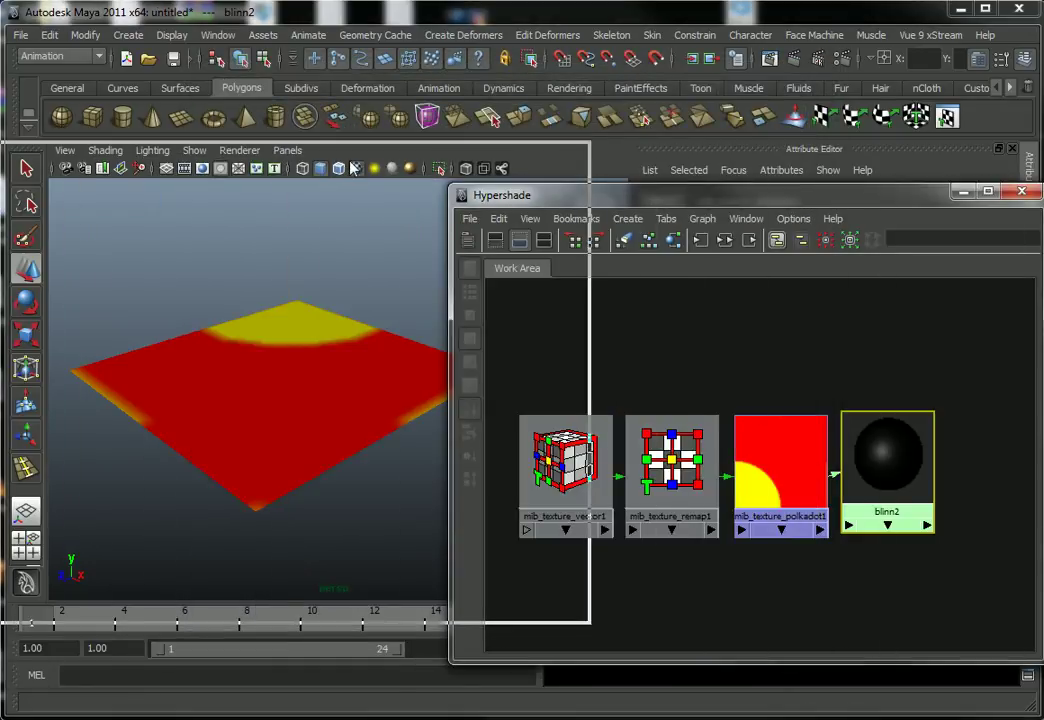
drag(620, 194, 190, 152)
Step: Set mib_texture_remap1's Repeat to 2, 2, 2
click(245, 443)
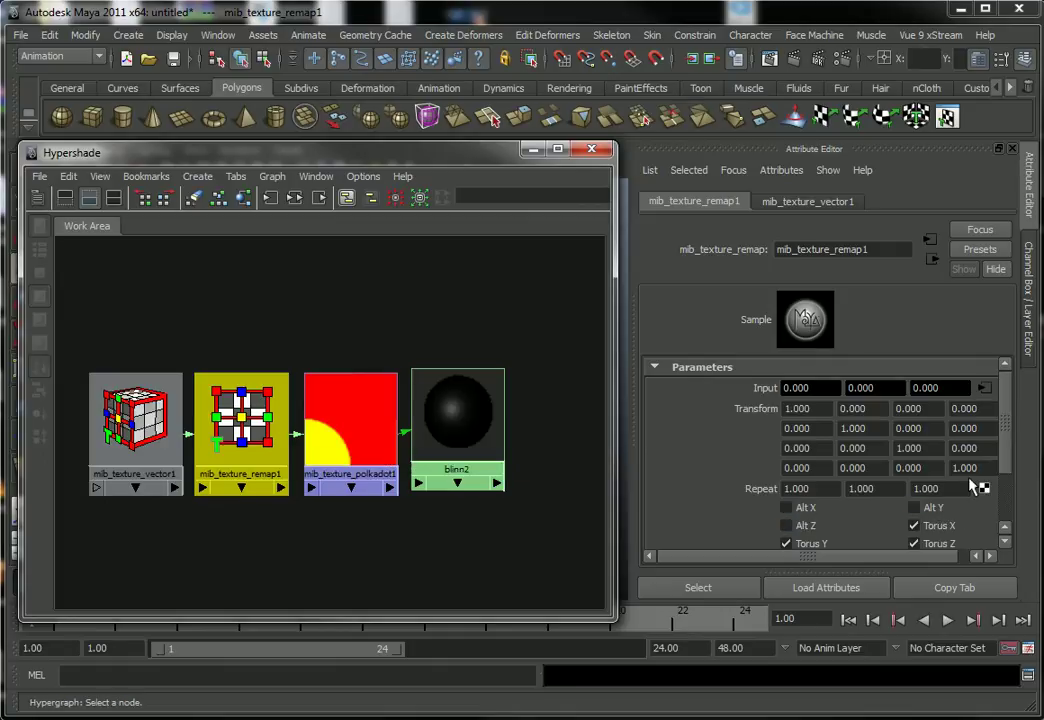
drag(998, 453, 998, 483)
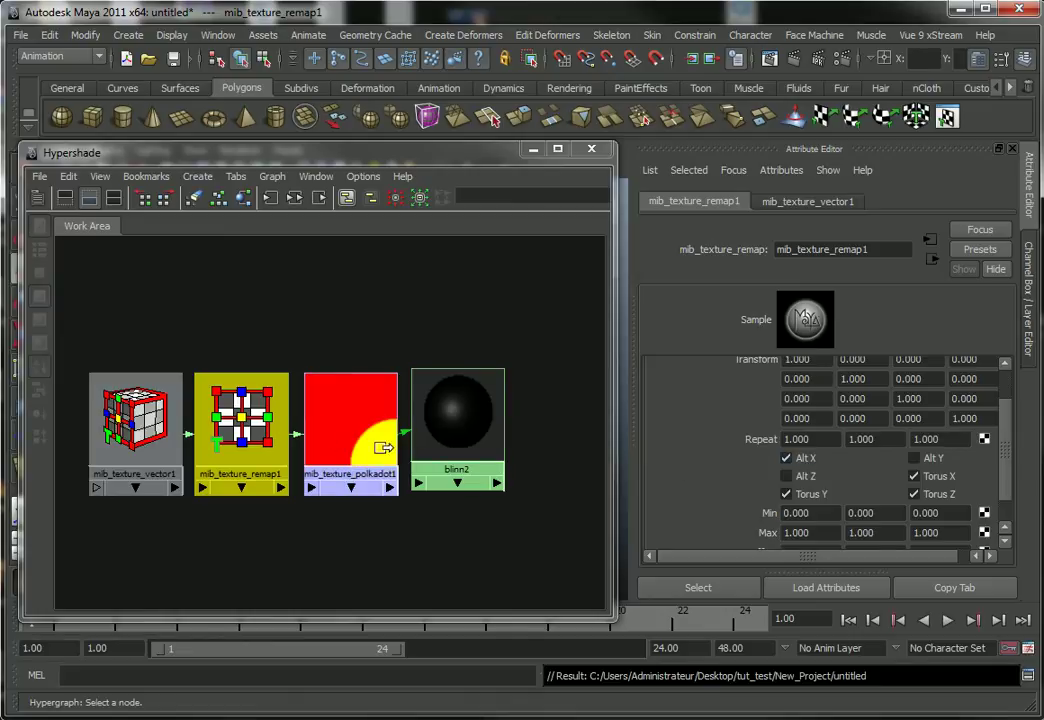
drag(807, 441, 754, 441)
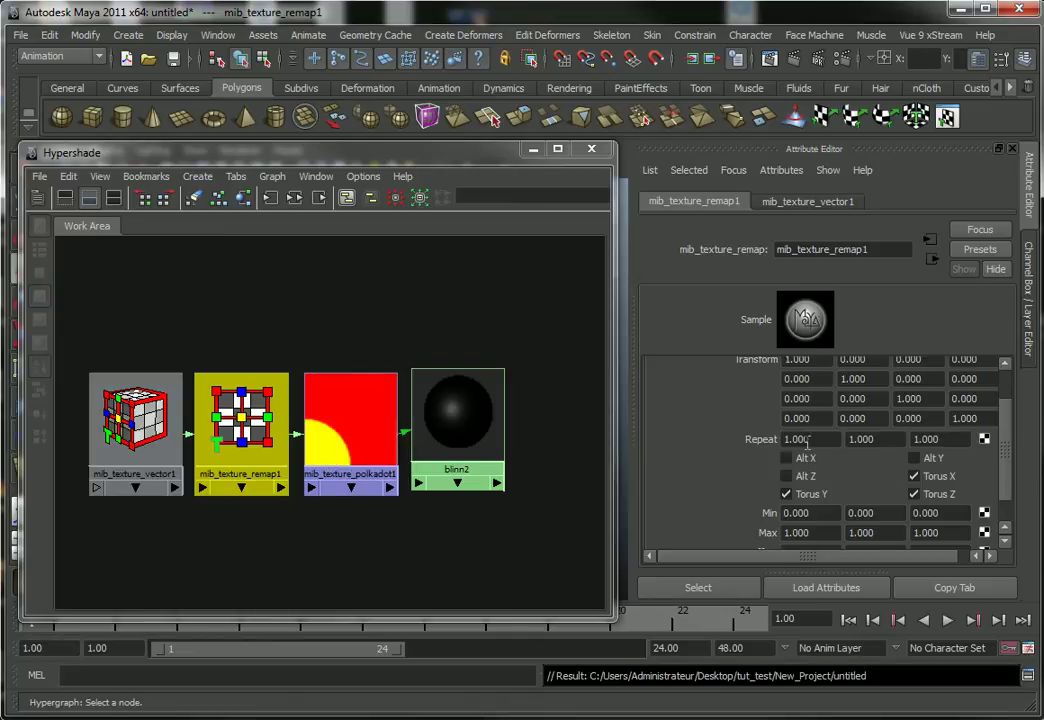
text(2)
key(Tab)
text(2)
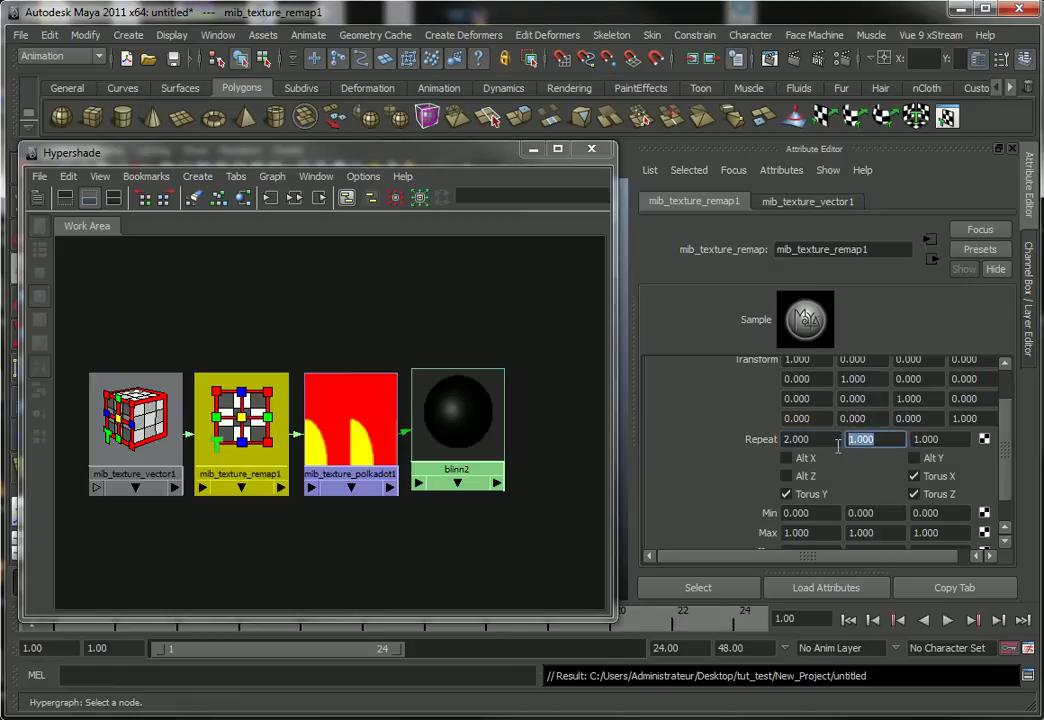
key(Tab)
text(2)
click(898, 441)
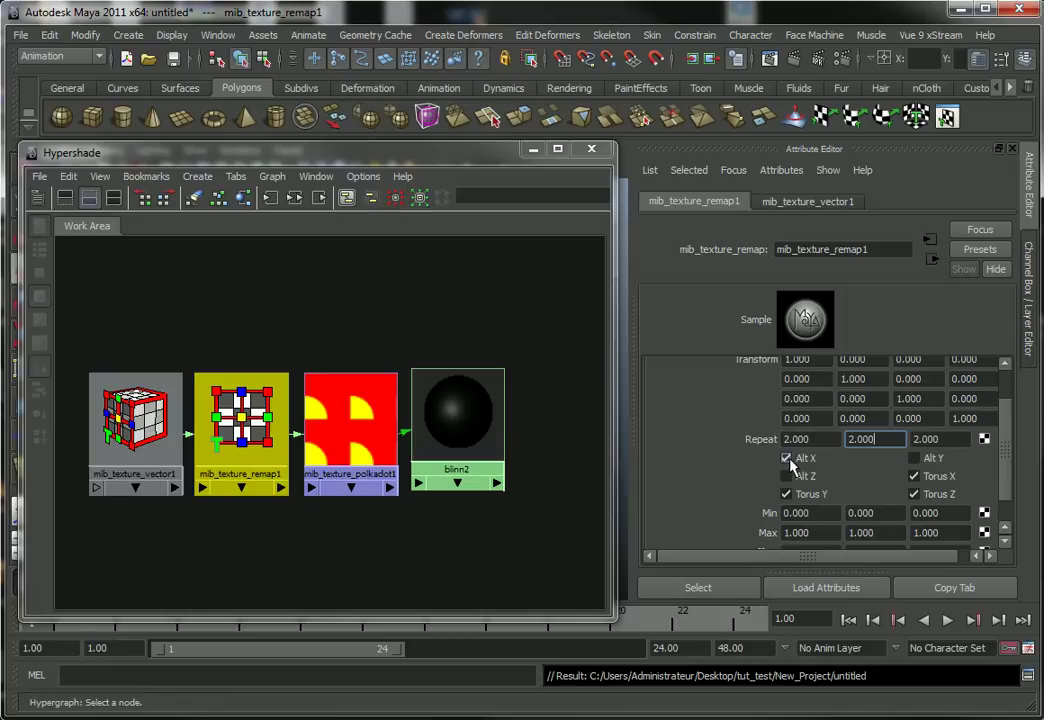
Step: Enable Alt X and Alt Y so the quarters merge into one centred dot
click(787, 458)
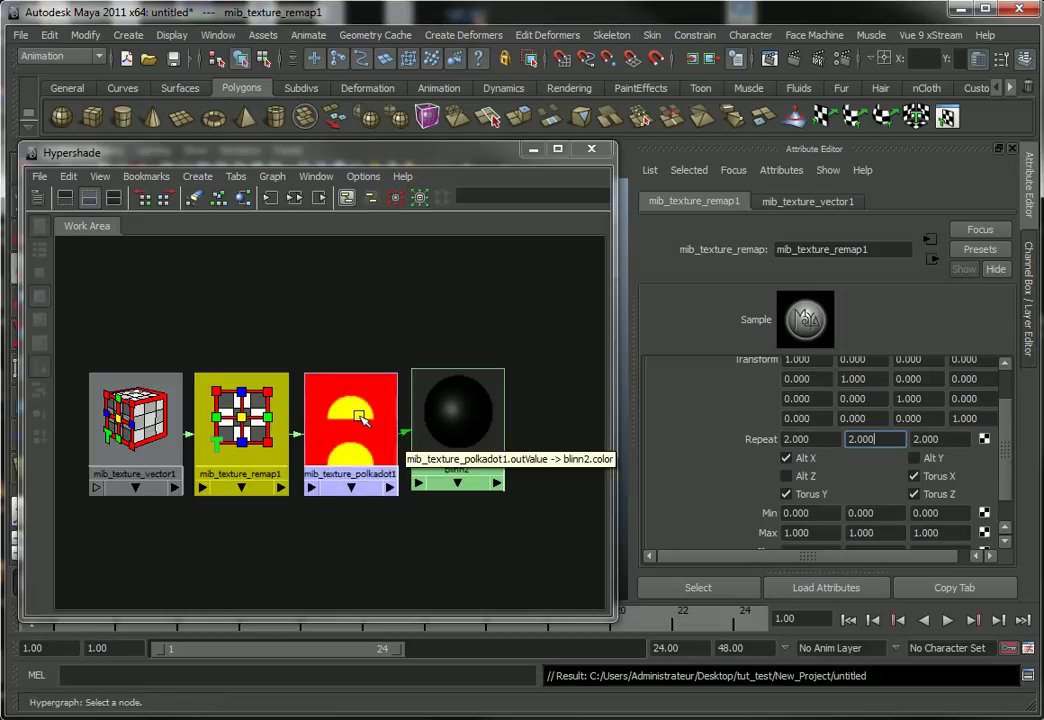
click(913, 458)
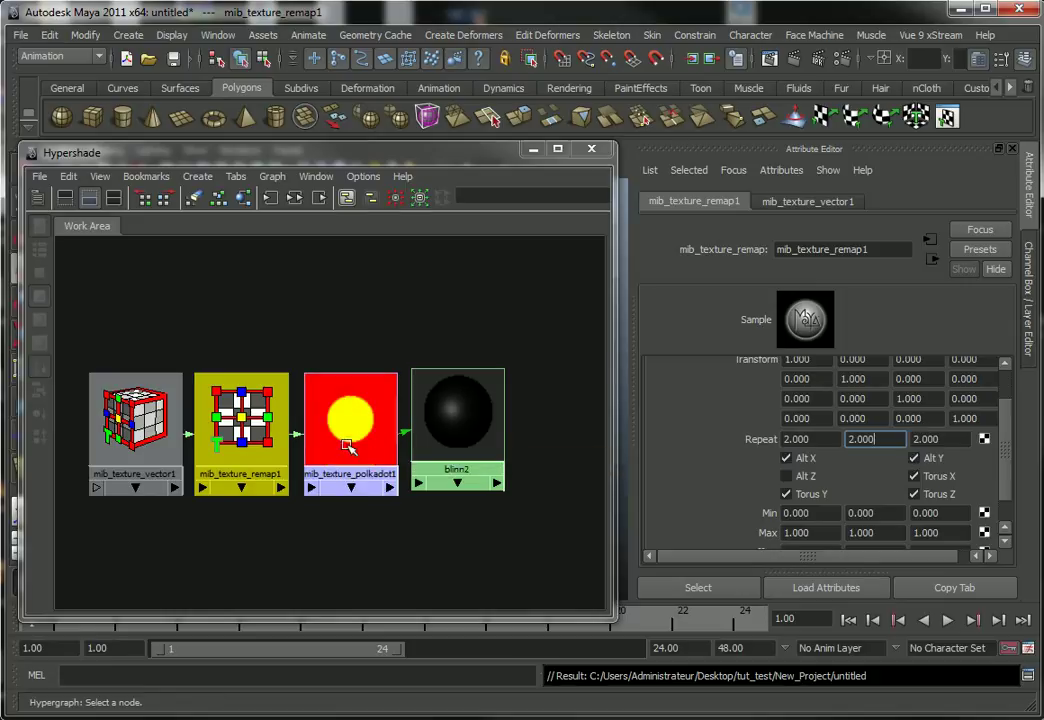
drag(356, 152, 674, 203)
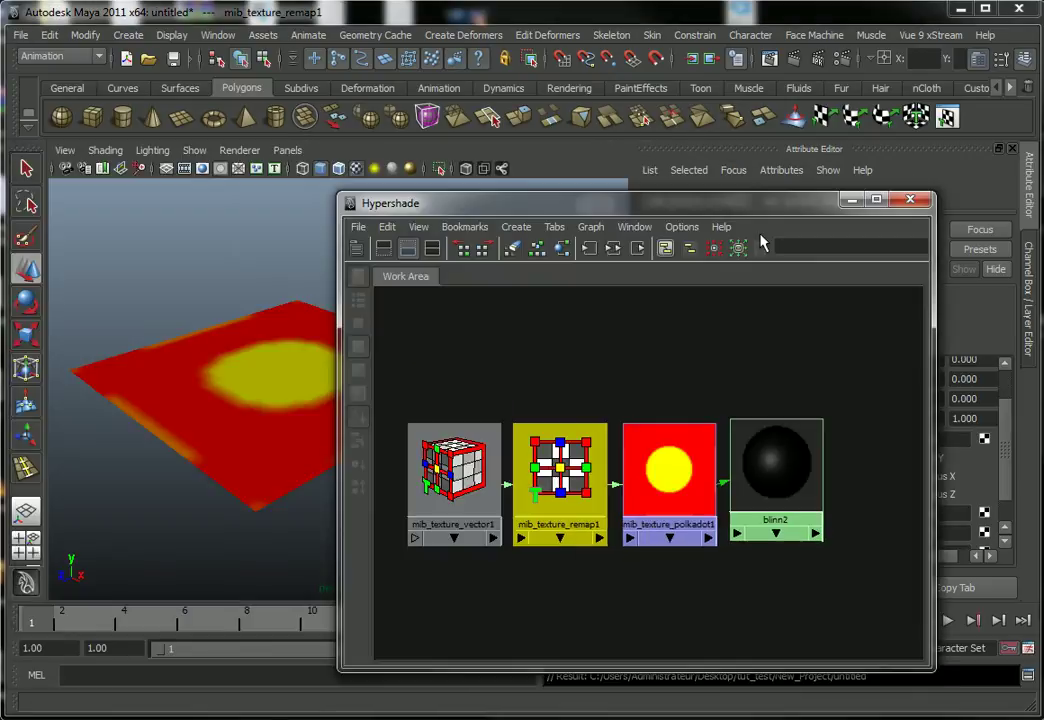
click(692, 57)
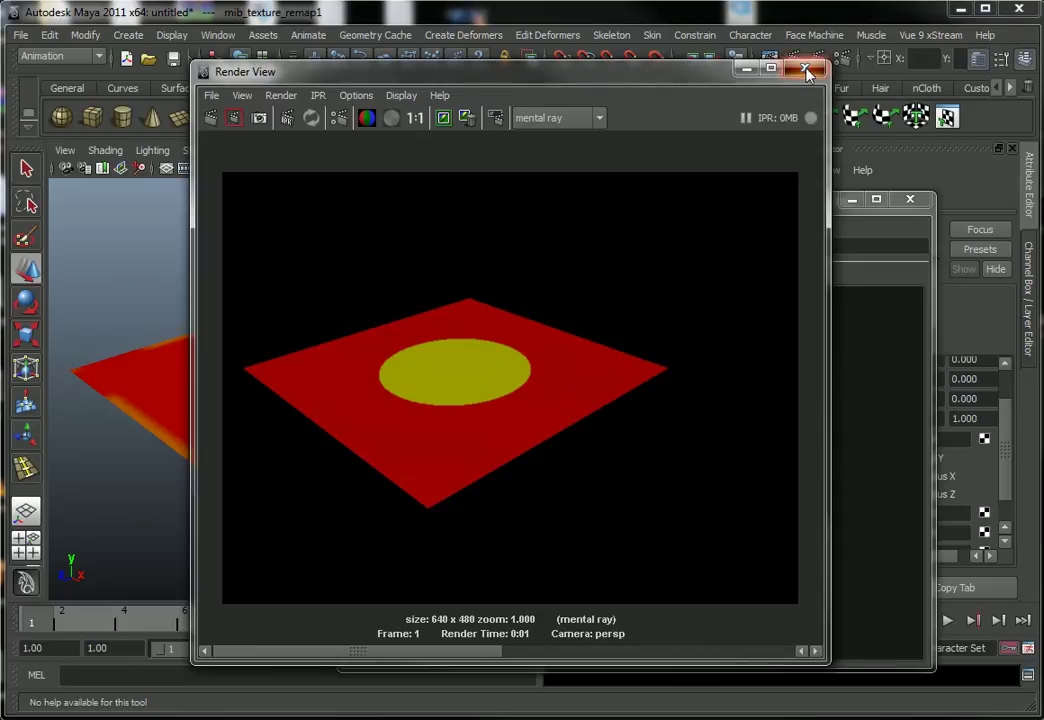
click(805, 67)
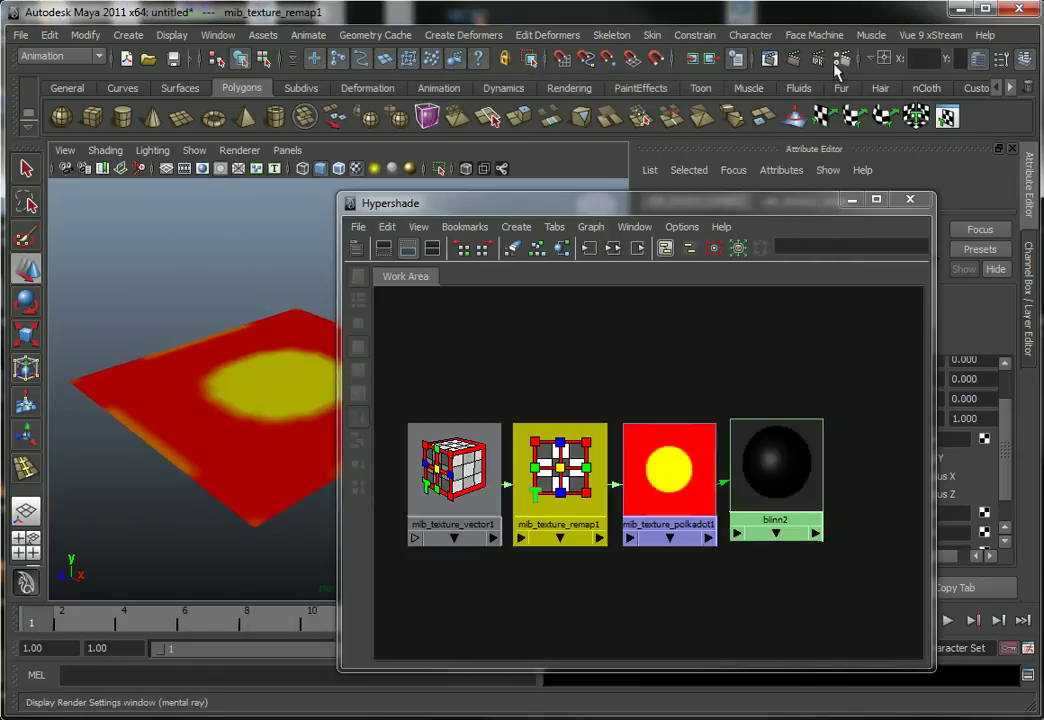
click(946, 117)
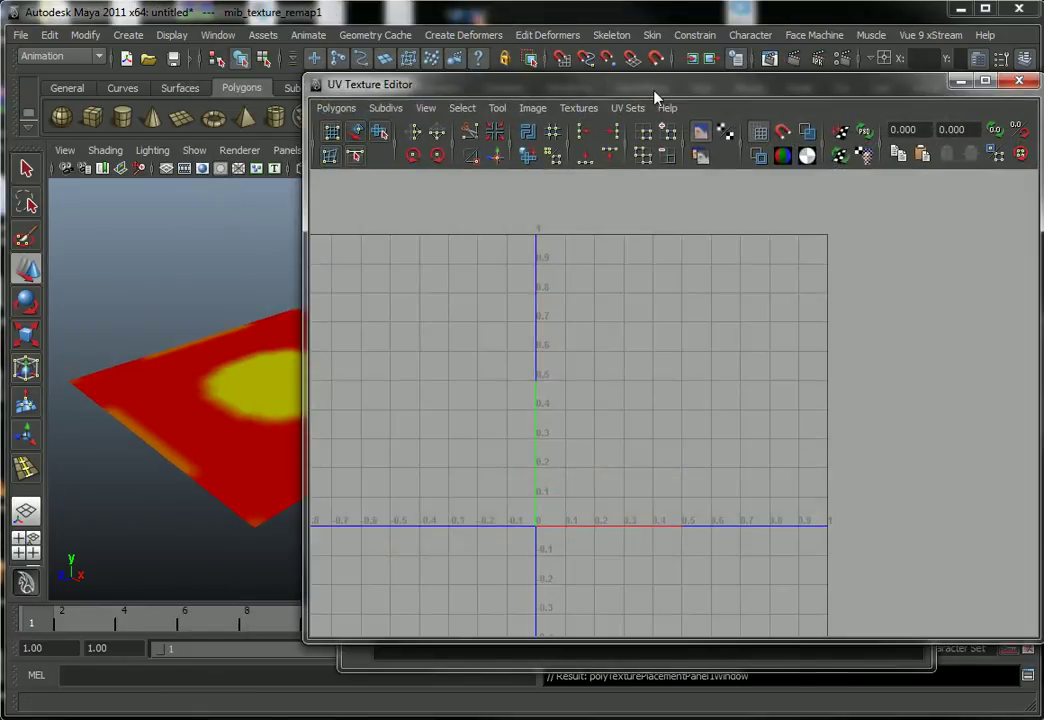
click(690, 389)
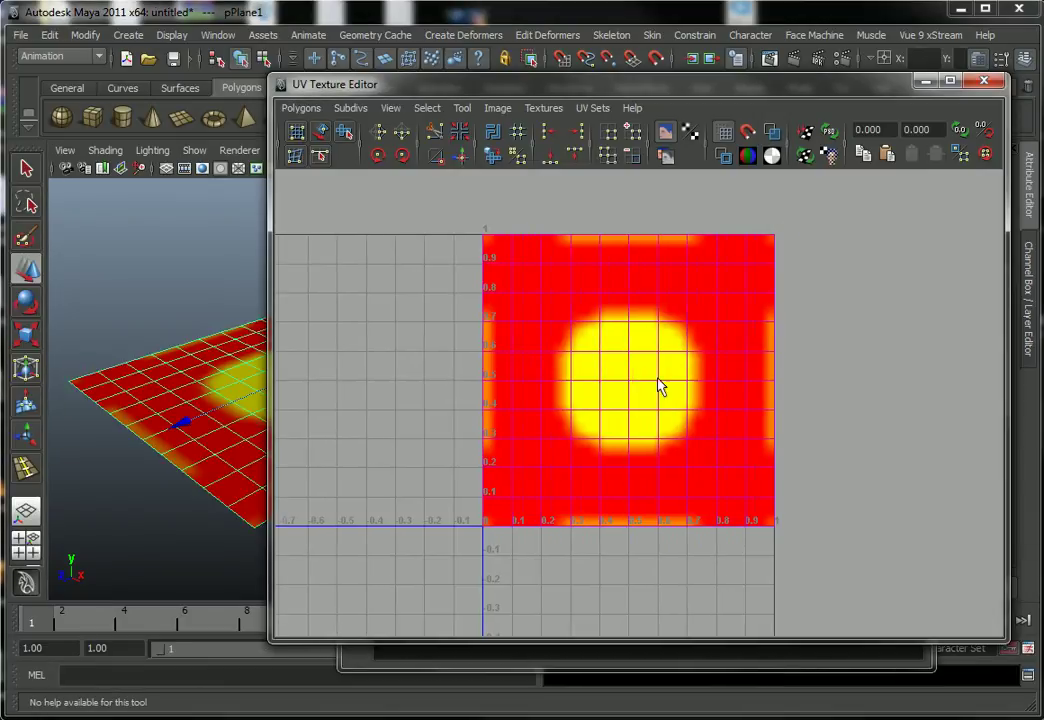
click(984, 80)
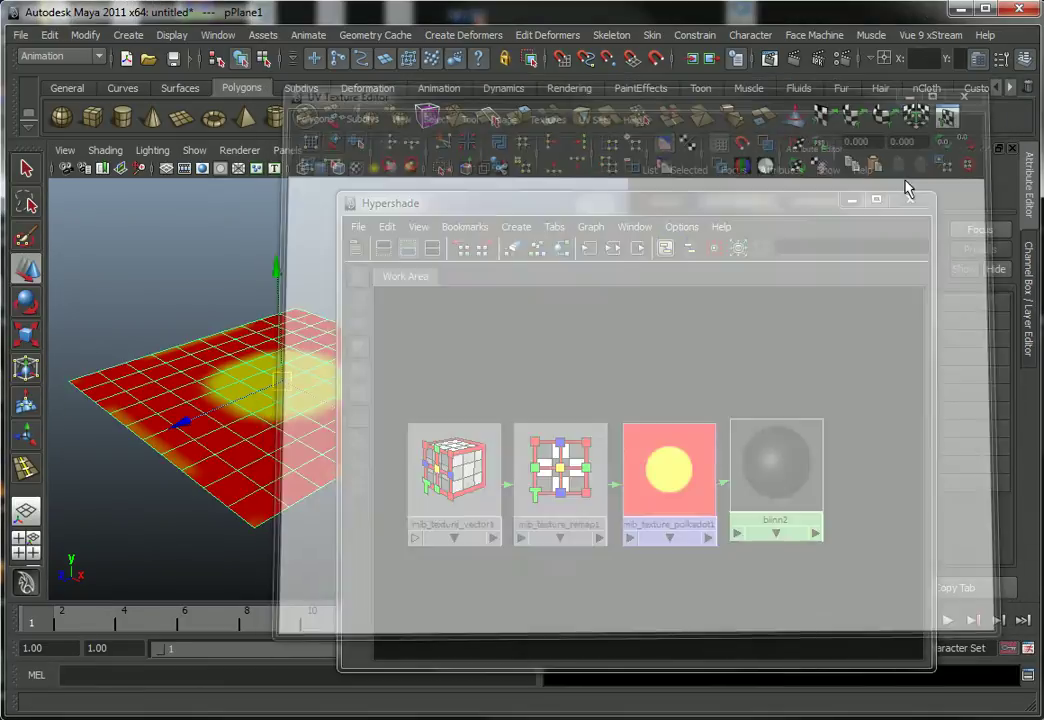
alt+middle_drag(611, 409, 678, 408)
mouse_move(690, 203)
mouse_down()
mouse_move(466, 198)
mouse_move(375, 160)
mouse_up()
Step: Set mib_texture_remap1's Repeat to 10, 10, 10
click(287, 408)
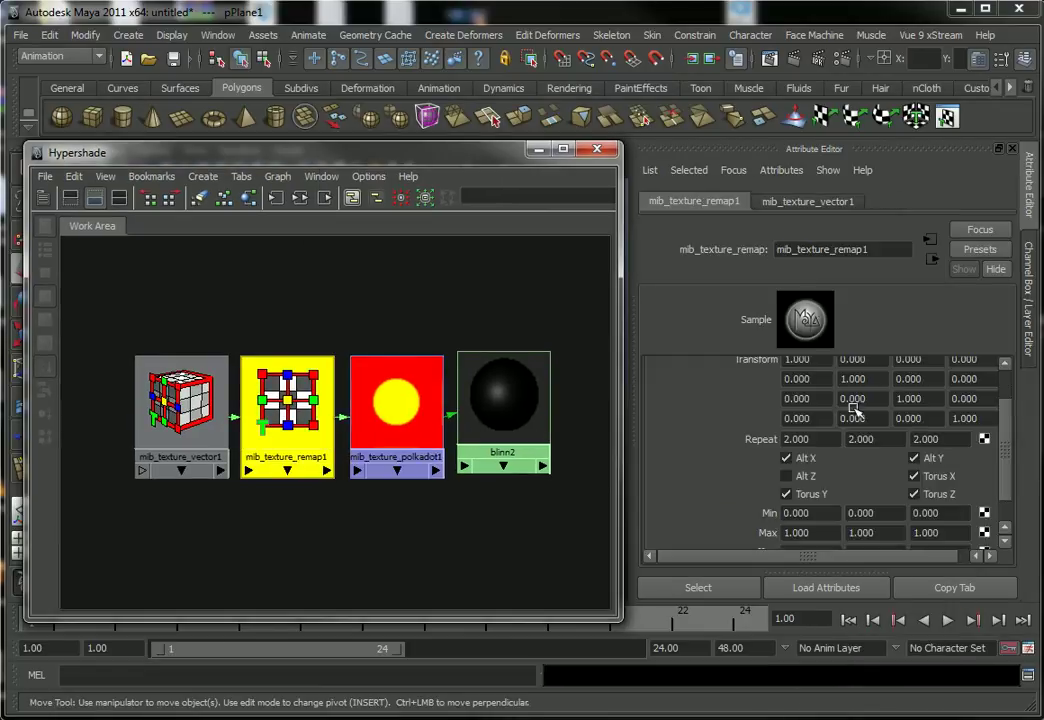
scroll(853, 397, down, 2)
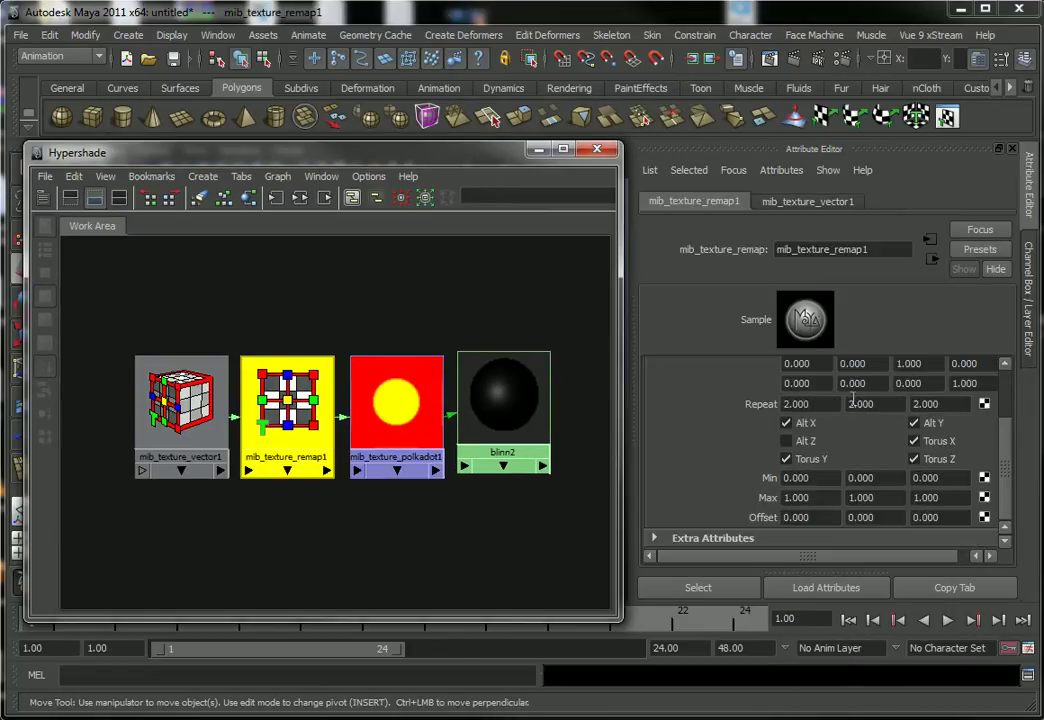
double_click(800, 404)
text(10)
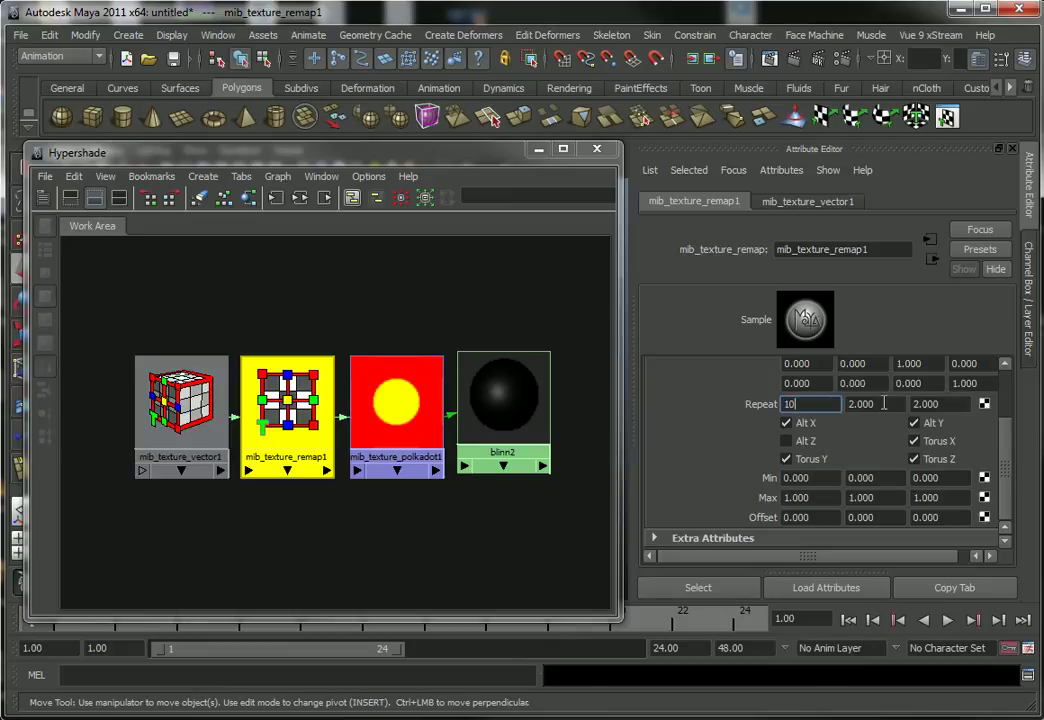
key(Tab)
text(10)
key(Tab)
text(10)
click(888, 403)
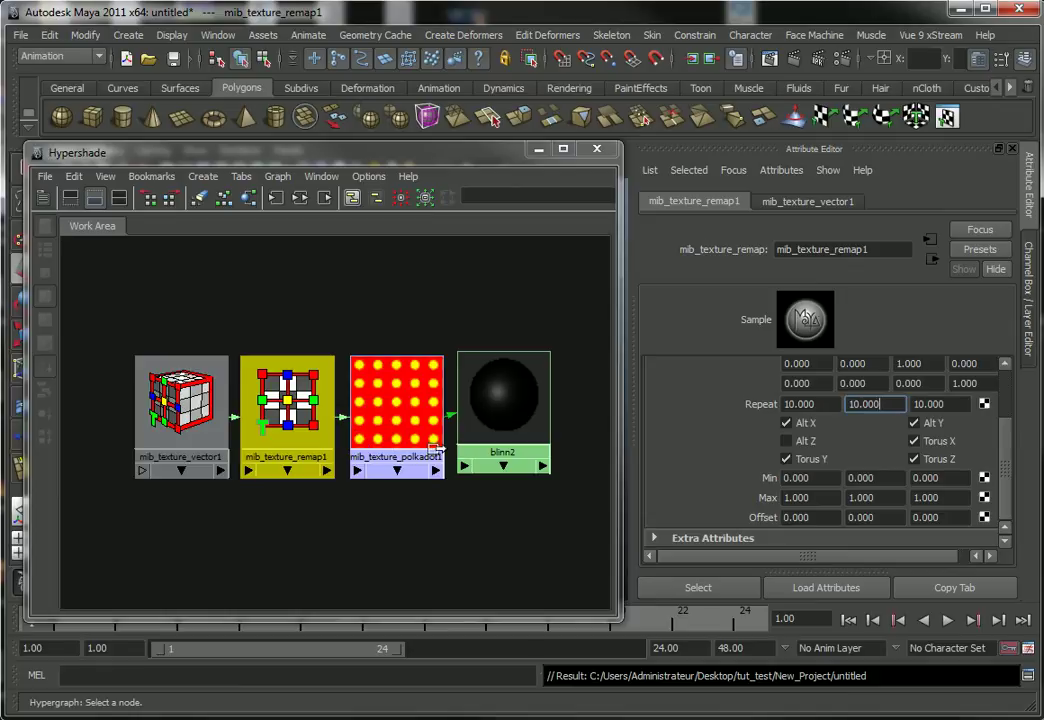
Step: Render the plane in mental ray to check the tiled yellow dots, then close it
drag(392, 154, 787, 178)
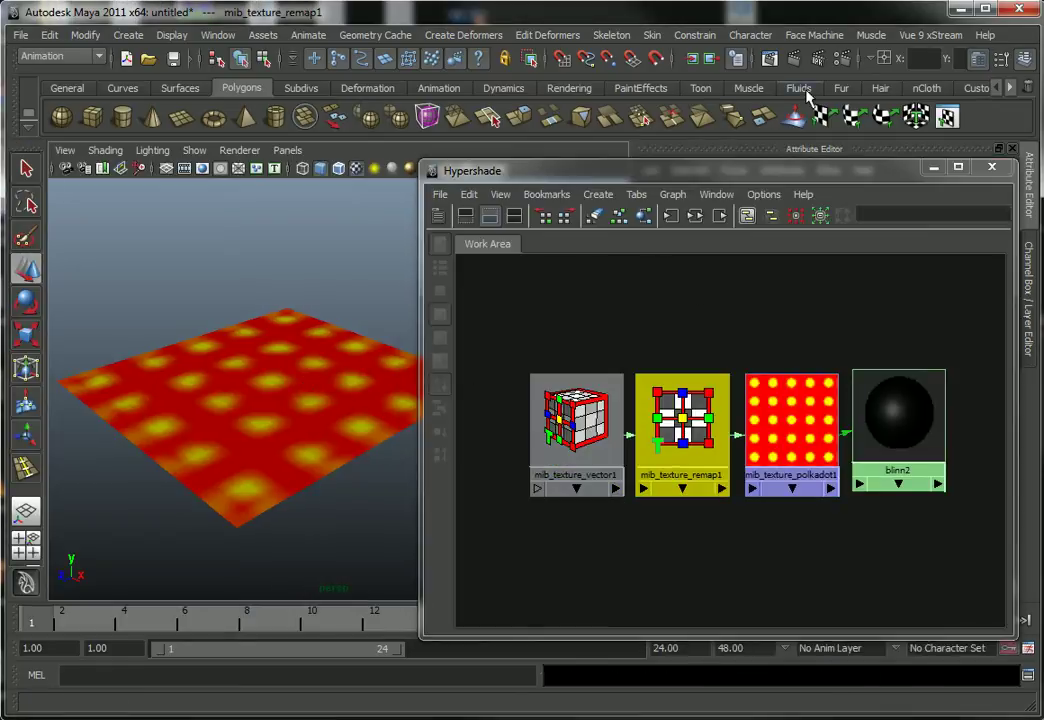
click(770, 58)
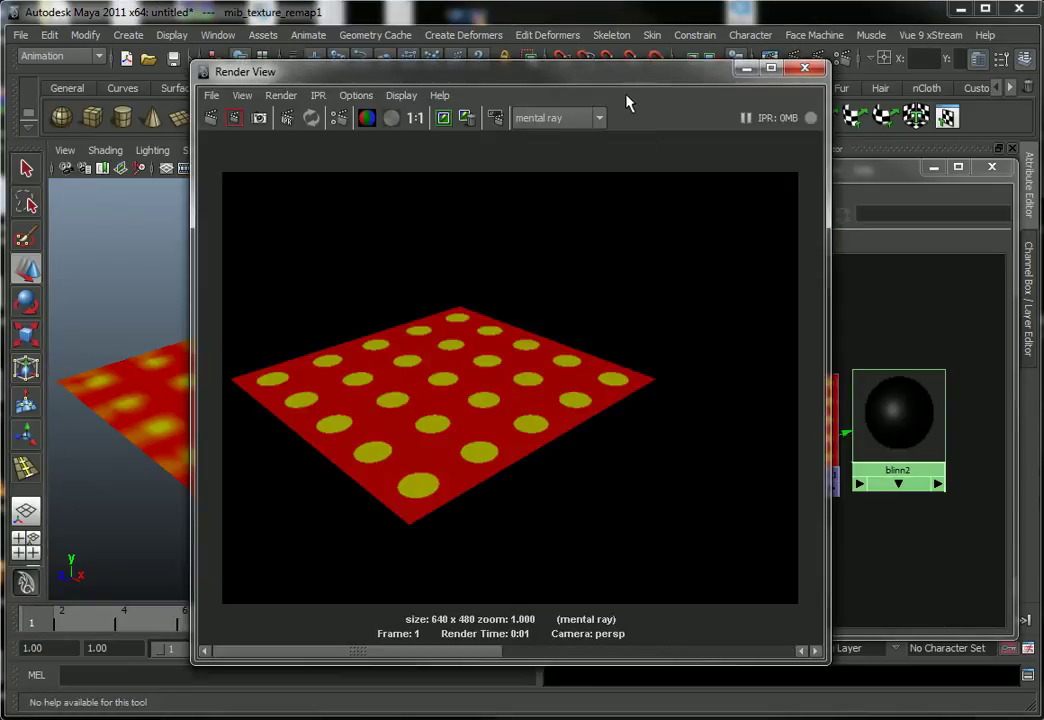
click(805, 67)
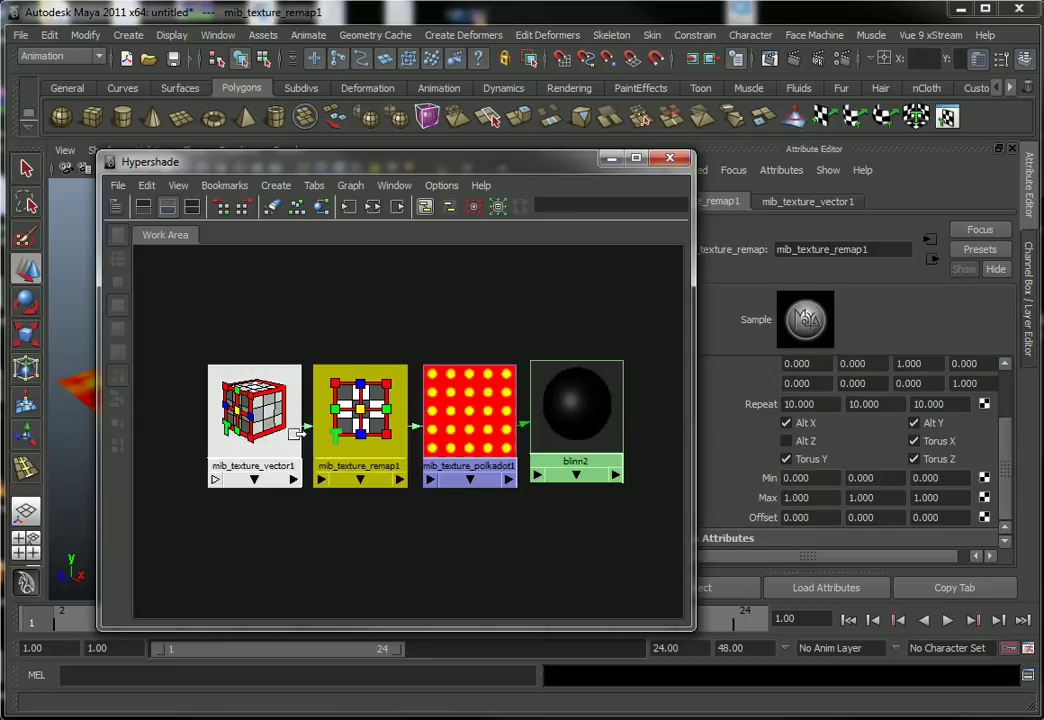
Step: Drive the polkadot Fgcolor with a new file texture loading deco.jpg
click(438, 398)
drag(460, 165, 416, 171)
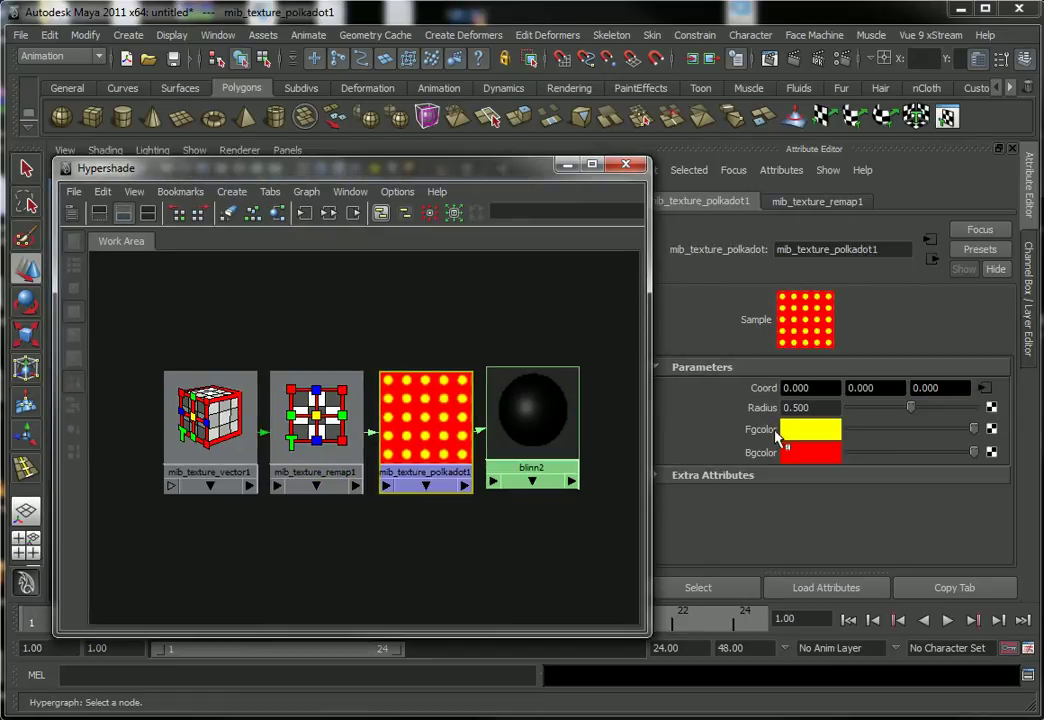
click(991, 428)
drag(540, 14, 428, 32)
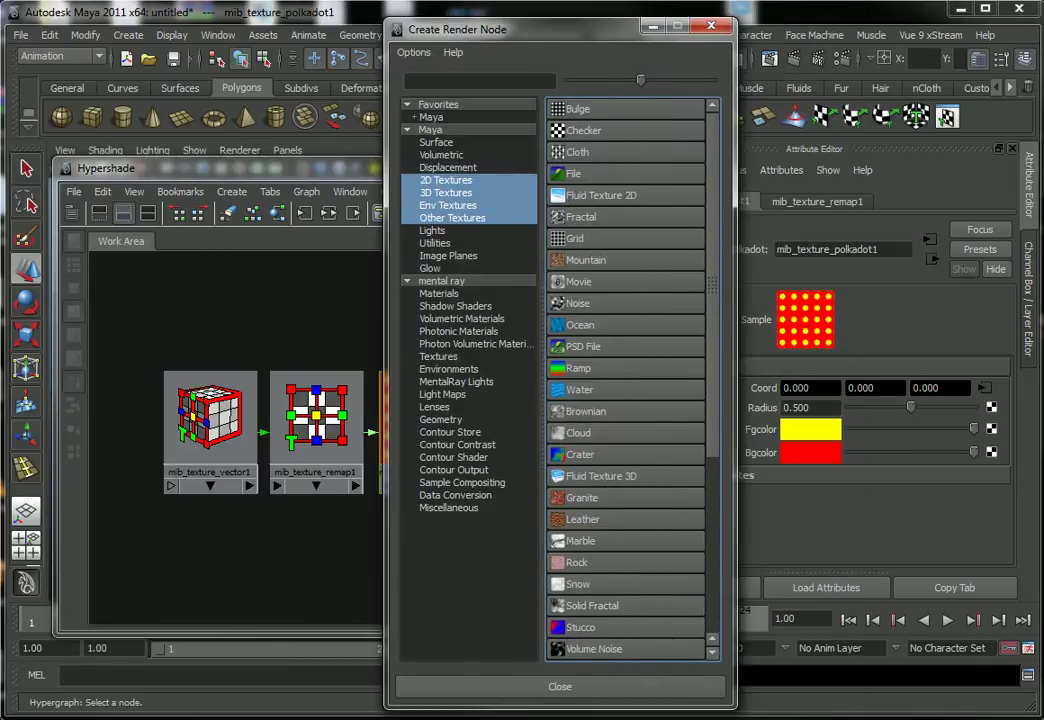
click(573, 173)
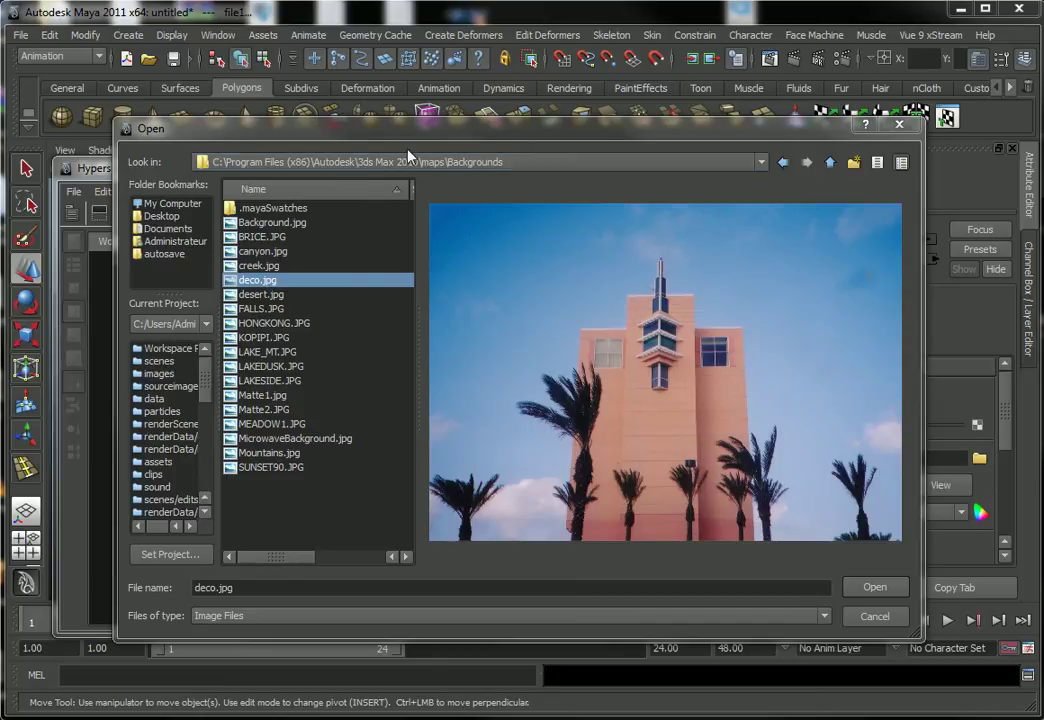
drag(420, 132, 432, 132)
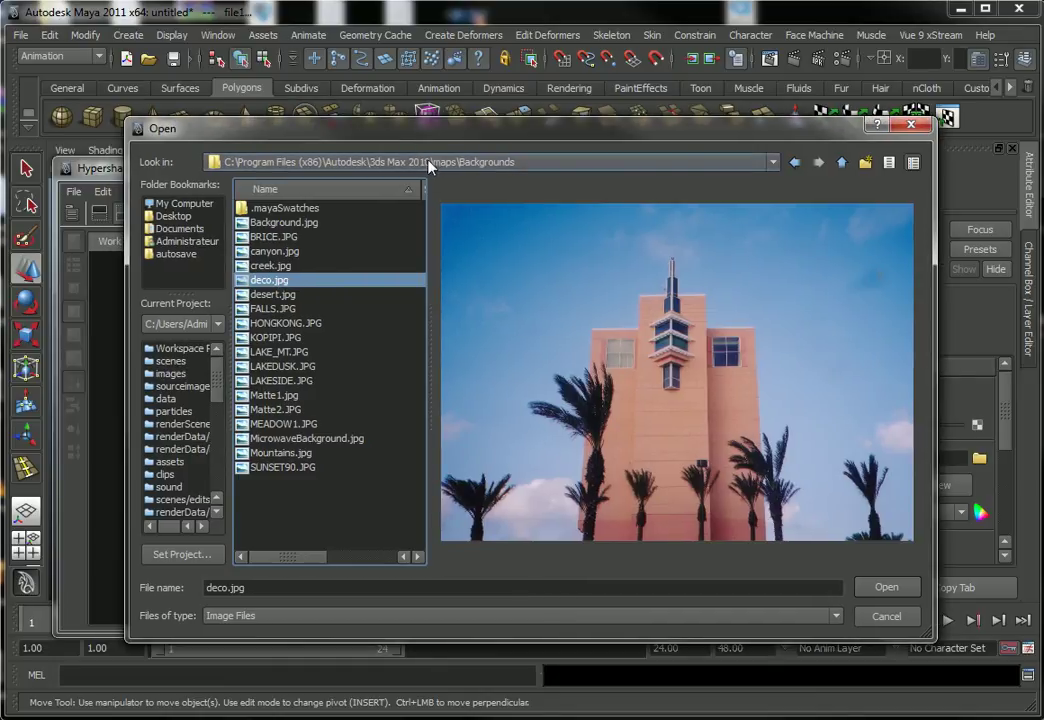
click(886, 587)
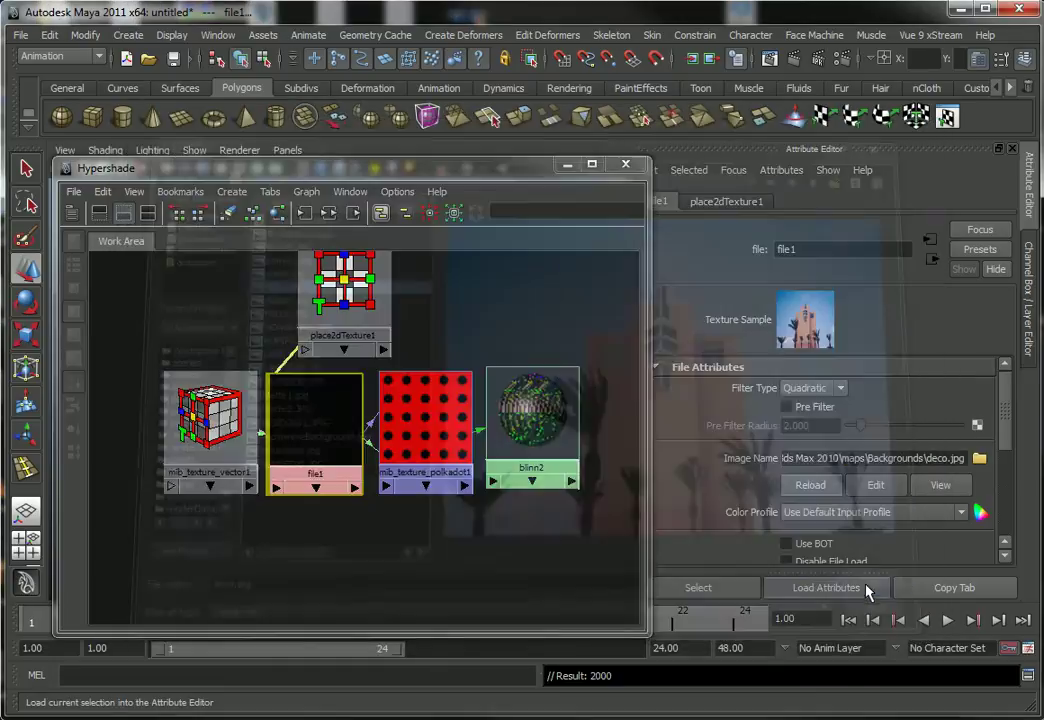
click(424, 443)
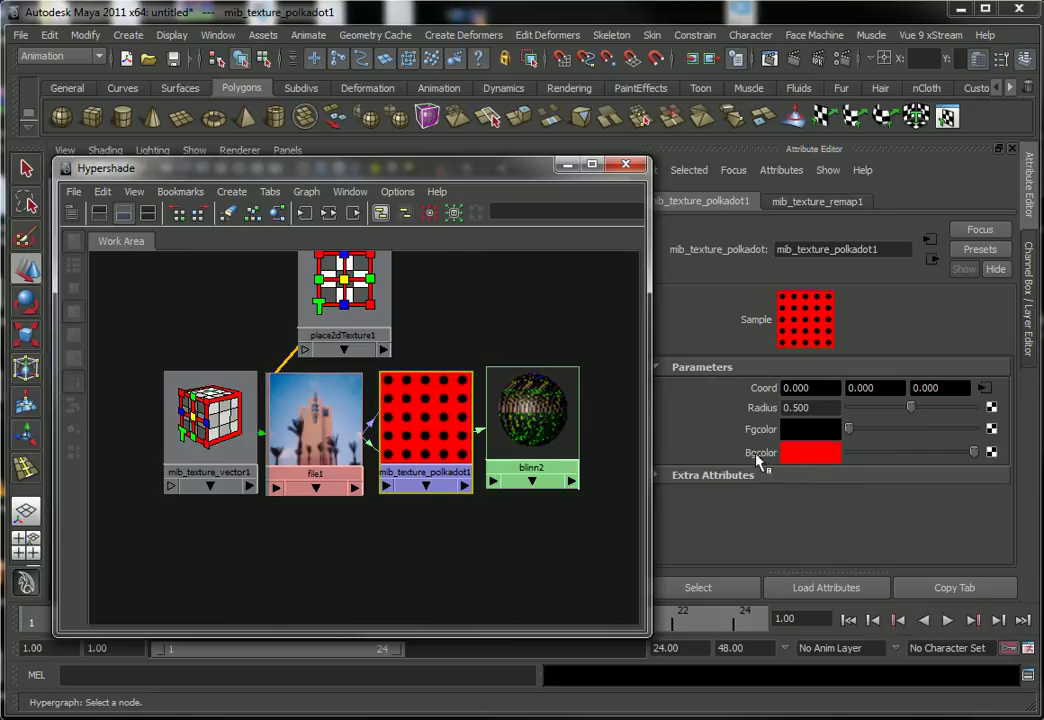
Step: Map the polkadot Bgcolor to a new file texture
click(991, 453)
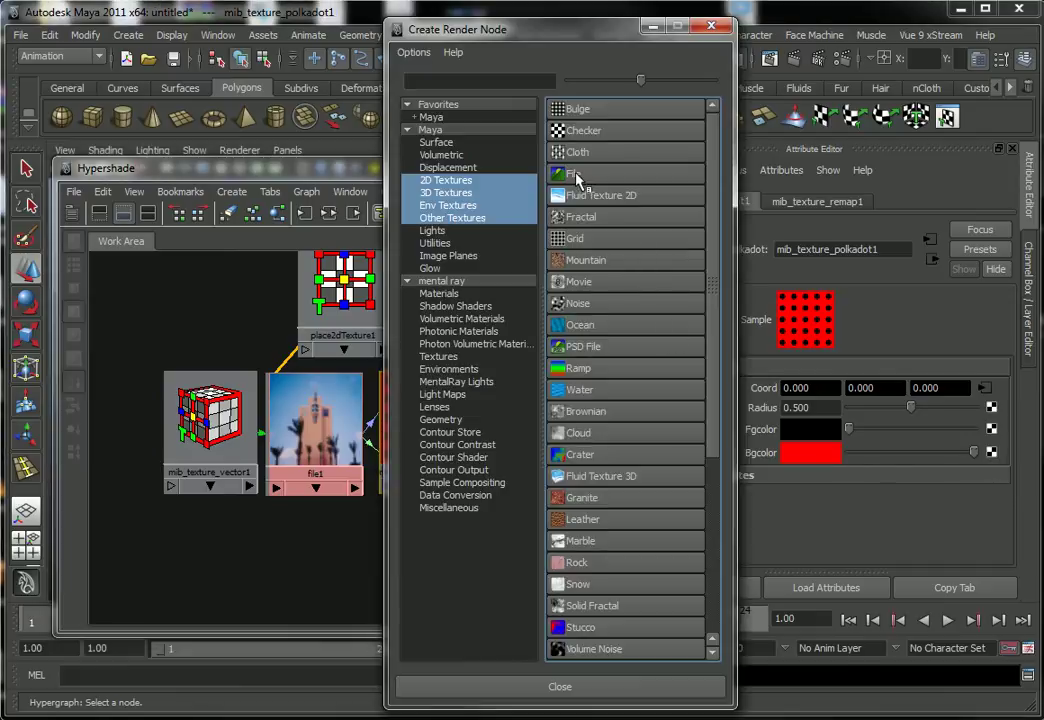
click(578, 180)
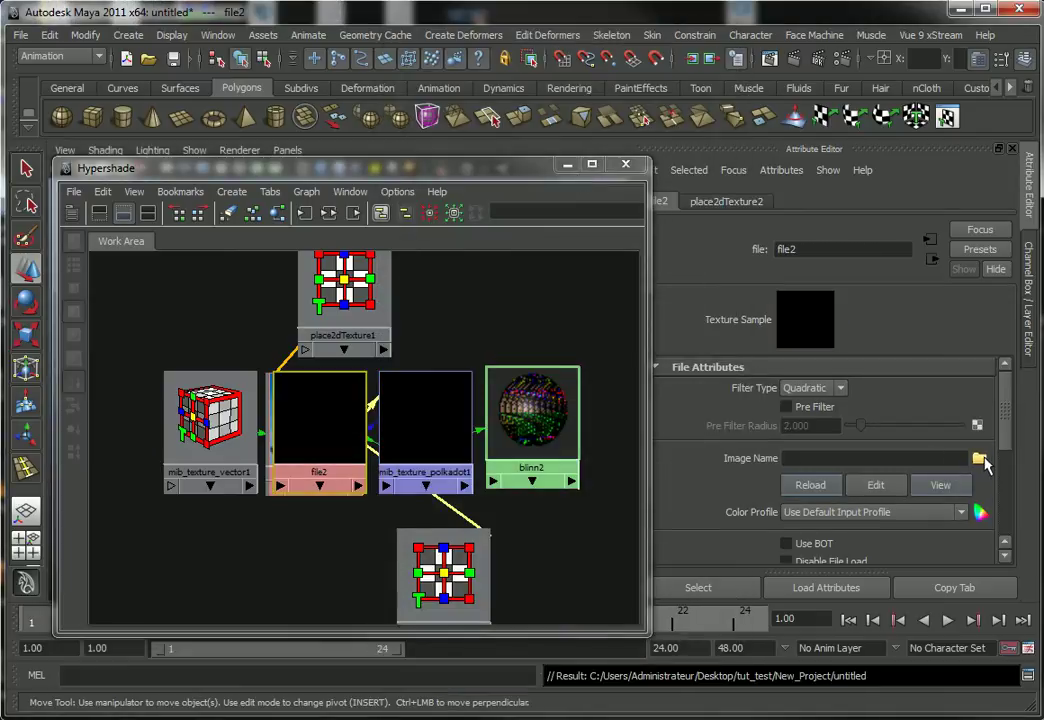
click(980, 458)
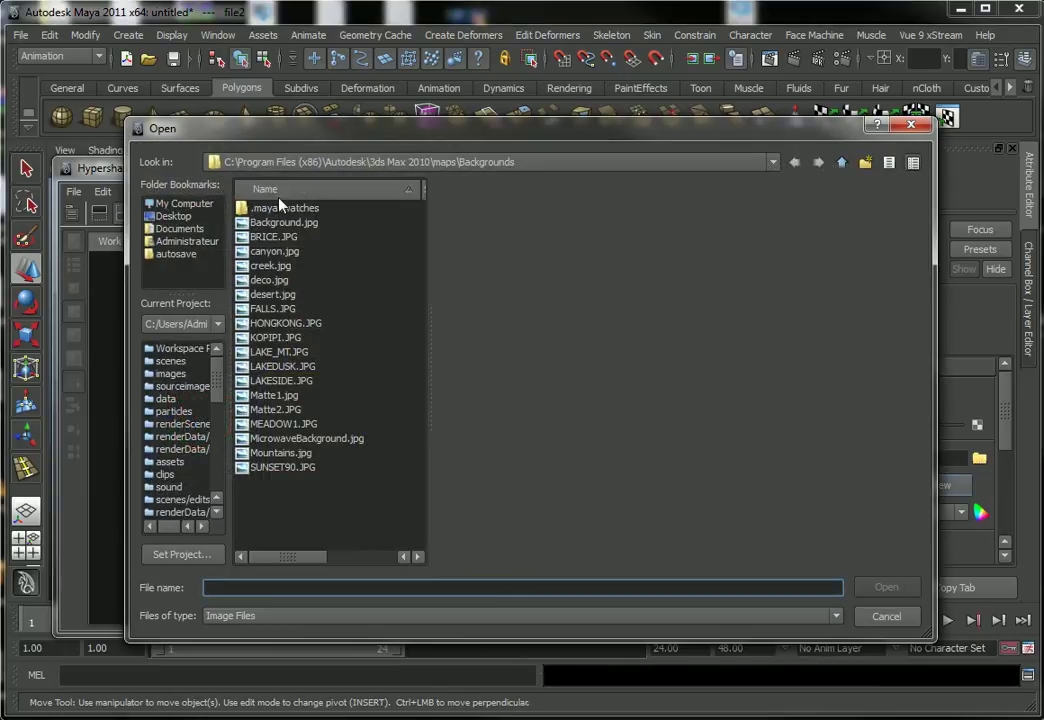
Step: Preview the background photos, load Mountains.jpg, and render the plane in mental ray
click(280, 312)
click(280, 325)
click(275, 338)
click(277, 352)
click(280, 366)
click(281, 452)
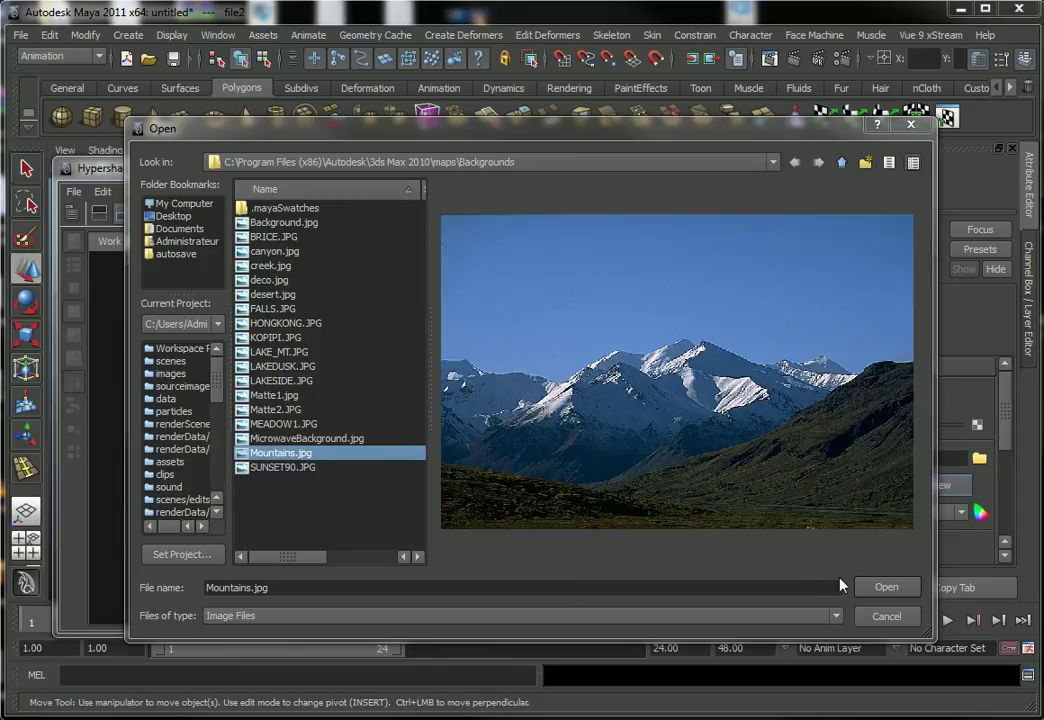
click(886, 587)
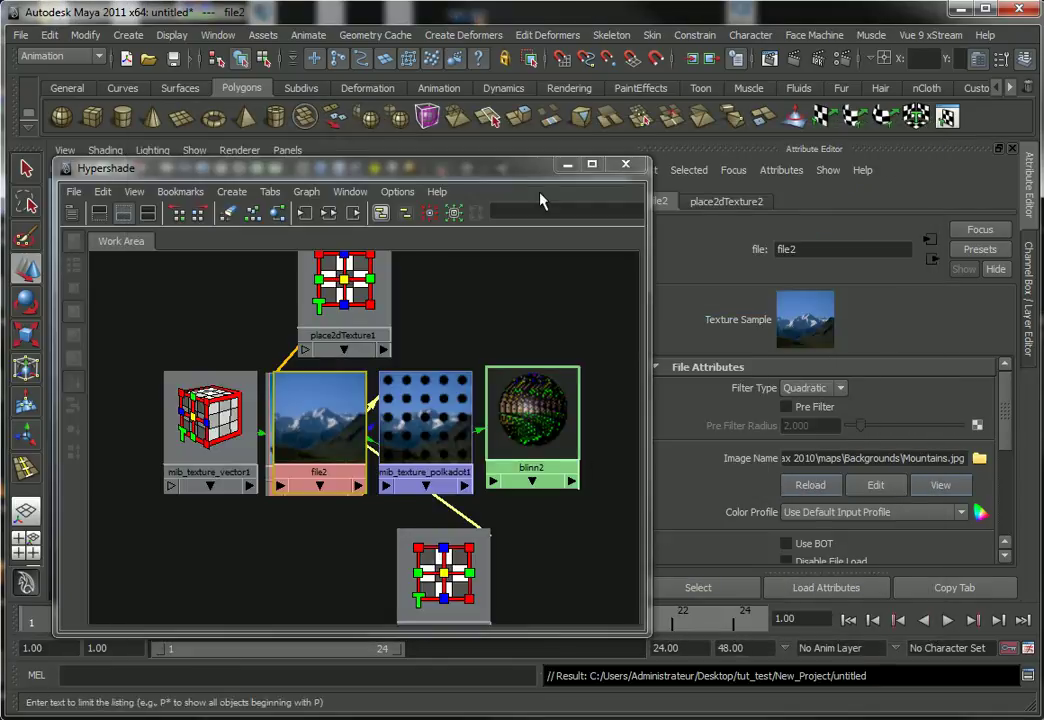
drag(522, 168, 905, 178)
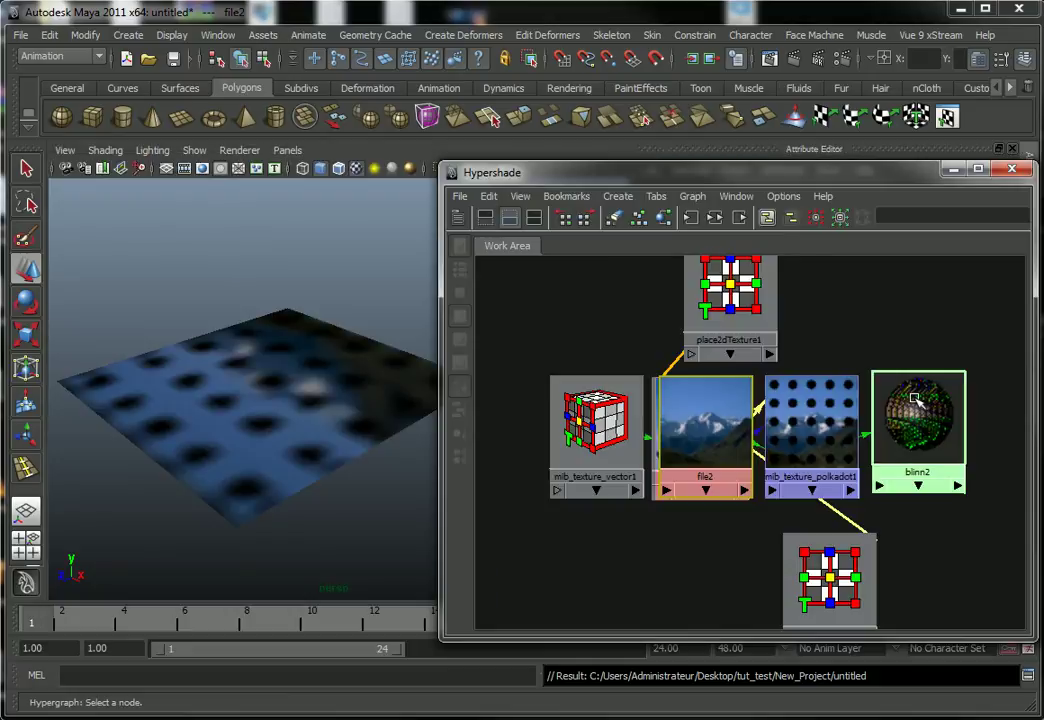
click(743, 120)
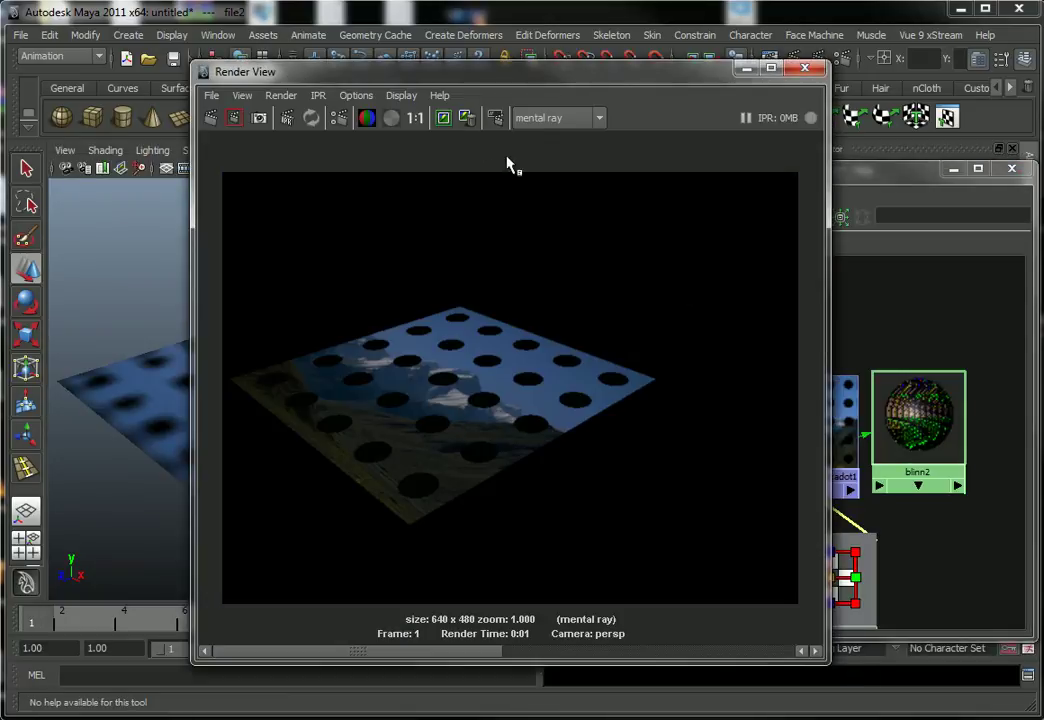
Step: Map the polkadot Fgcolor to a new file texture with creek.jpg and render in mental ray
click(808, 68)
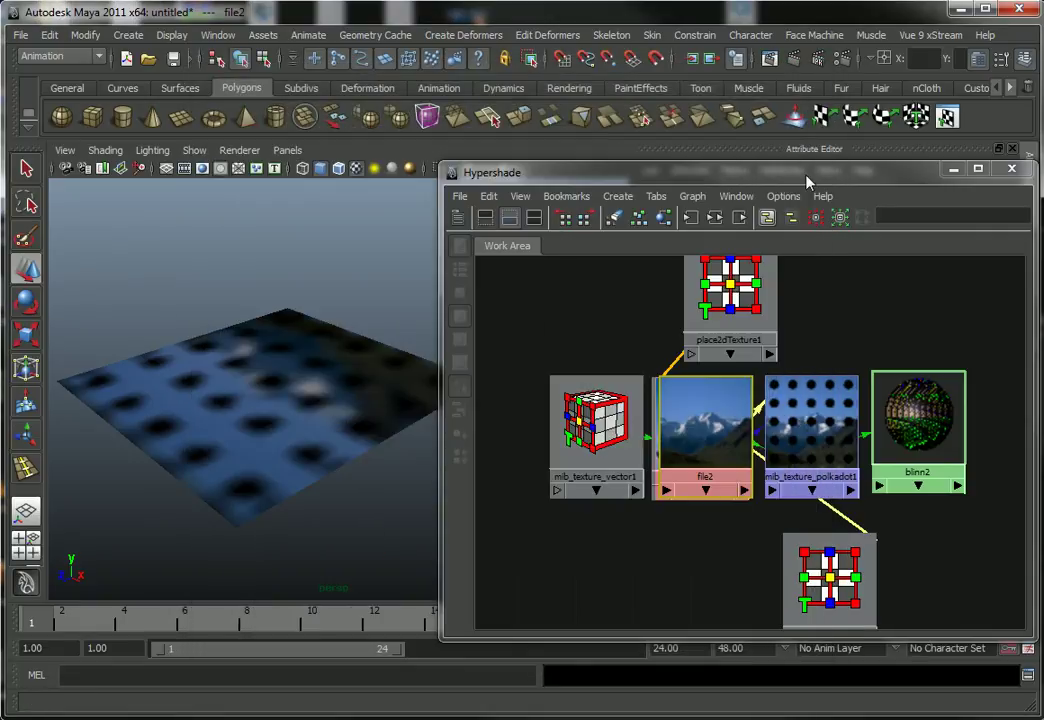
drag(806, 172, 421, 162)
click(449, 392)
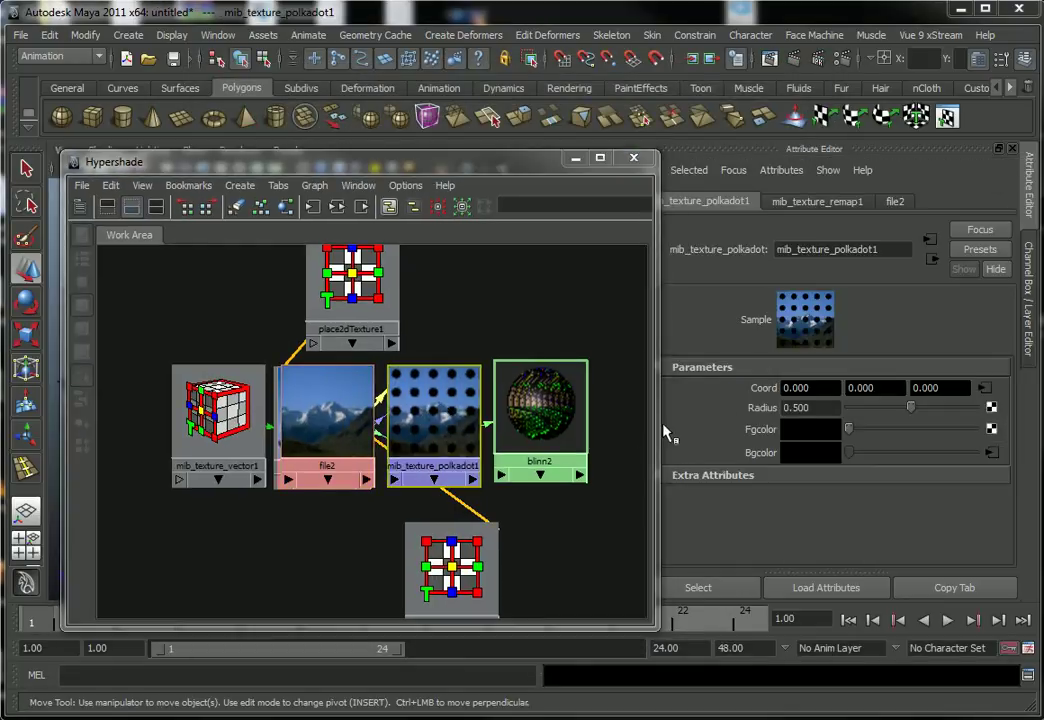
click(991, 429)
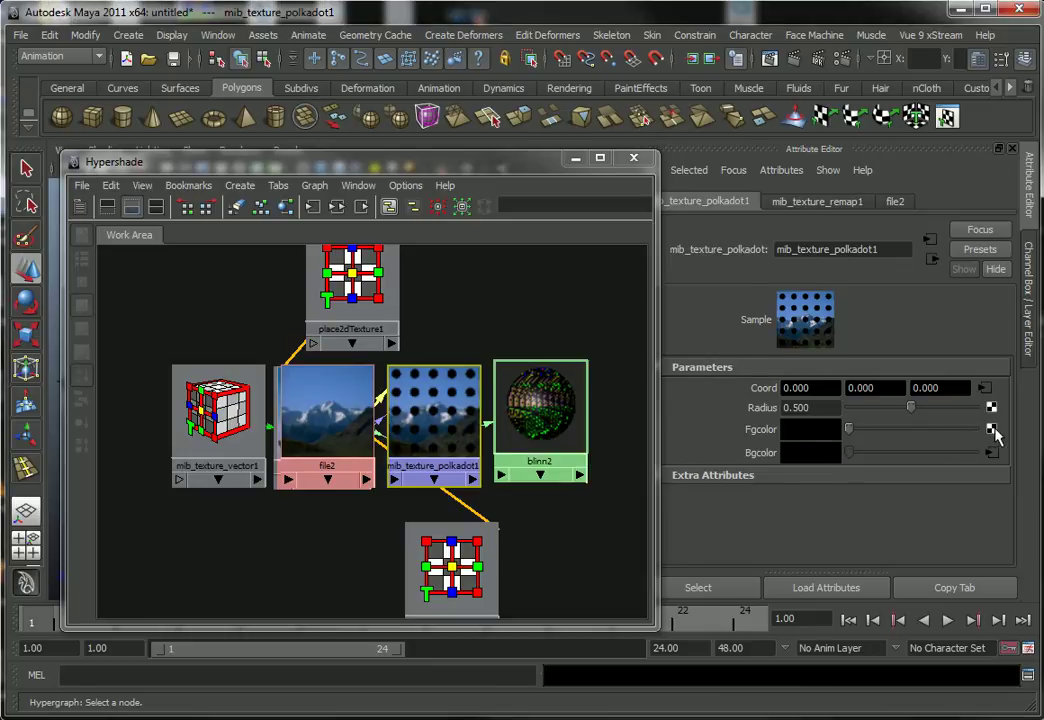
click(575, 172)
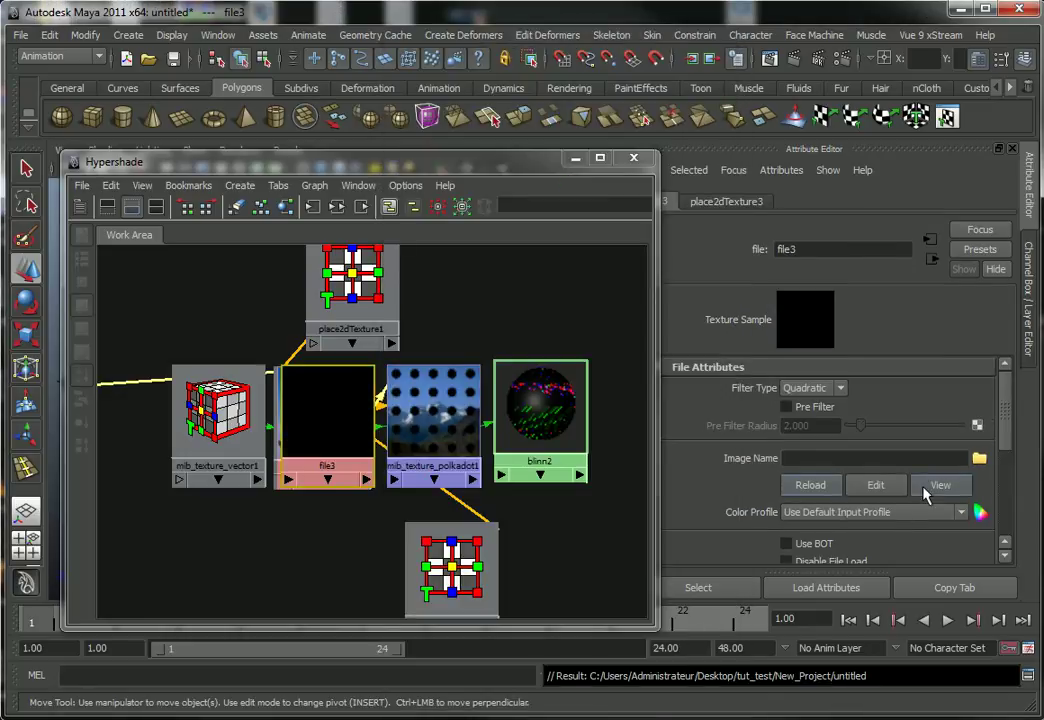
click(979, 458)
click(270, 266)
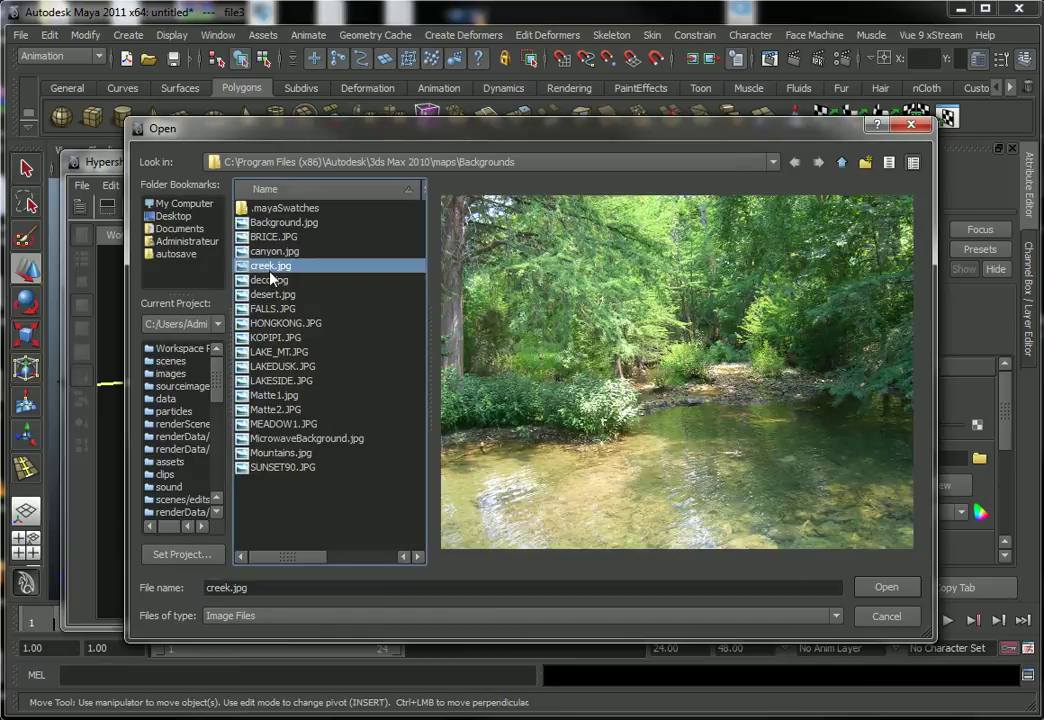
click(884, 587)
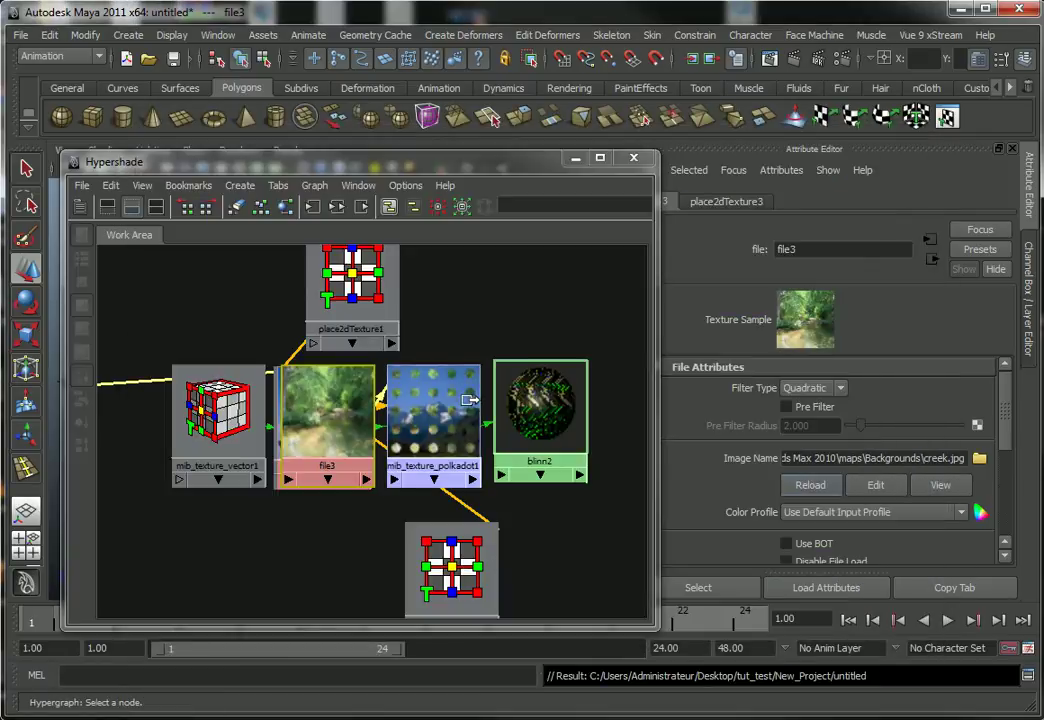
drag(955, 150, 875, 170)
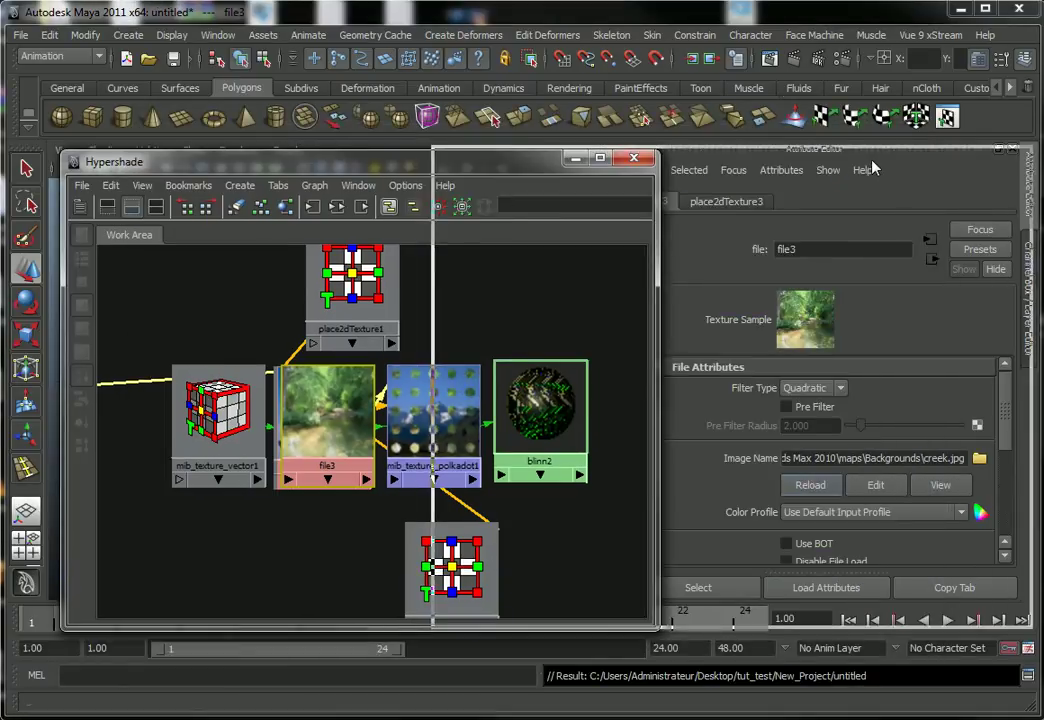
click(692, 57)
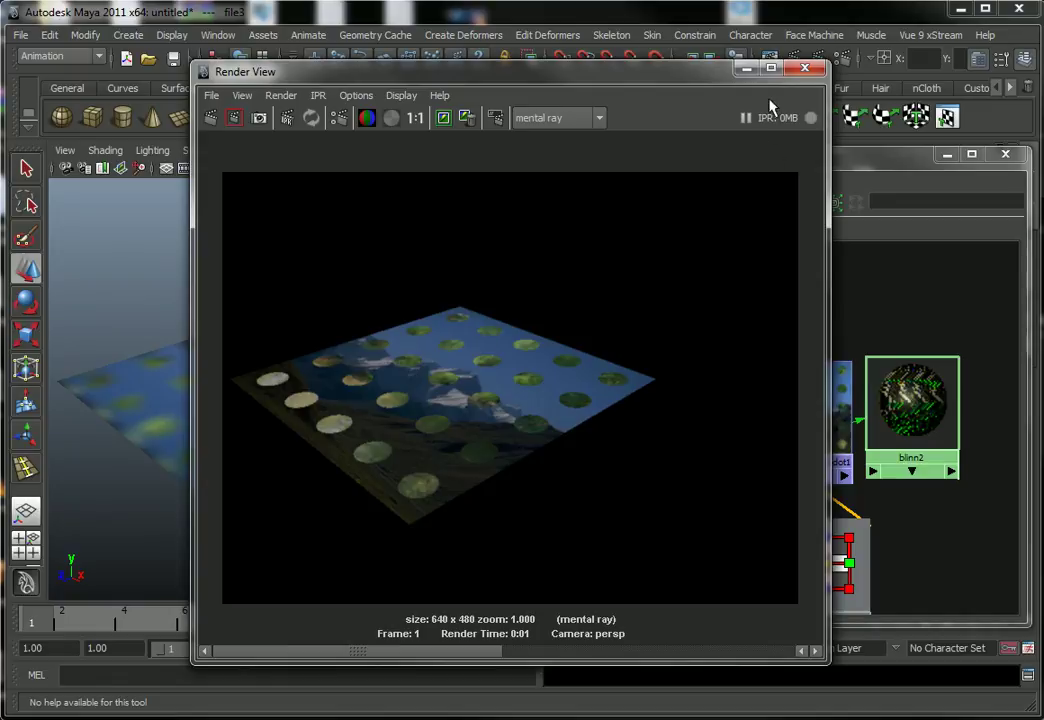
Step: Move the creek file node below file2 and select place2dTexture3
click(805, 68)
drag(804, 160, 440, 135)
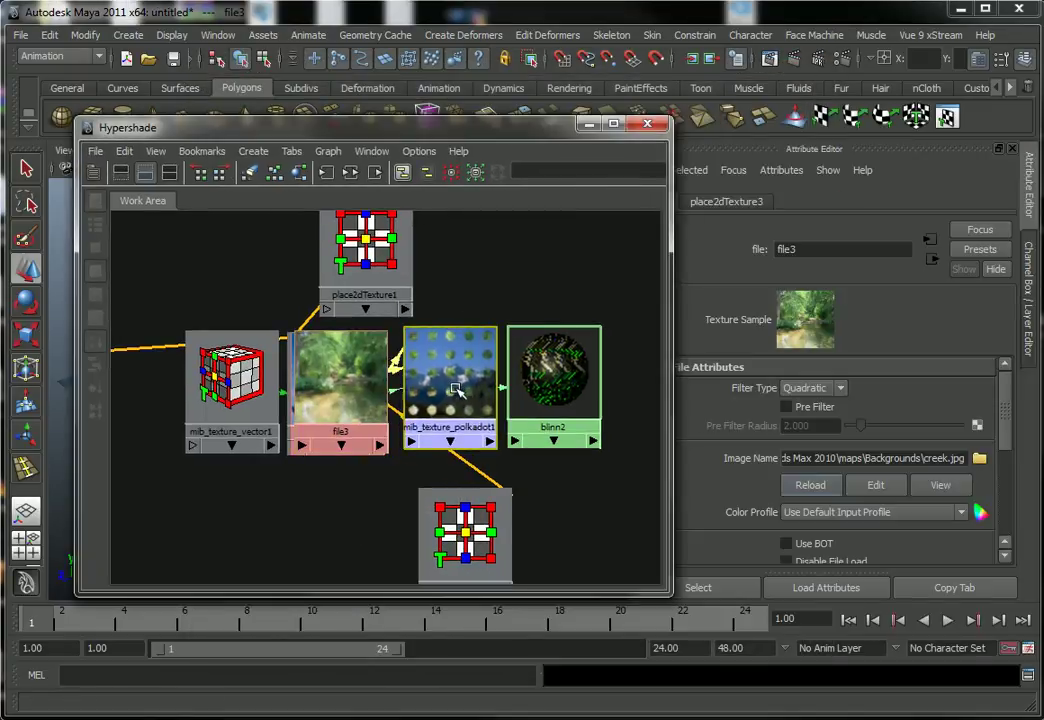
drag(451, 401, 458, 398)
drag(358, 392, 355, 536)
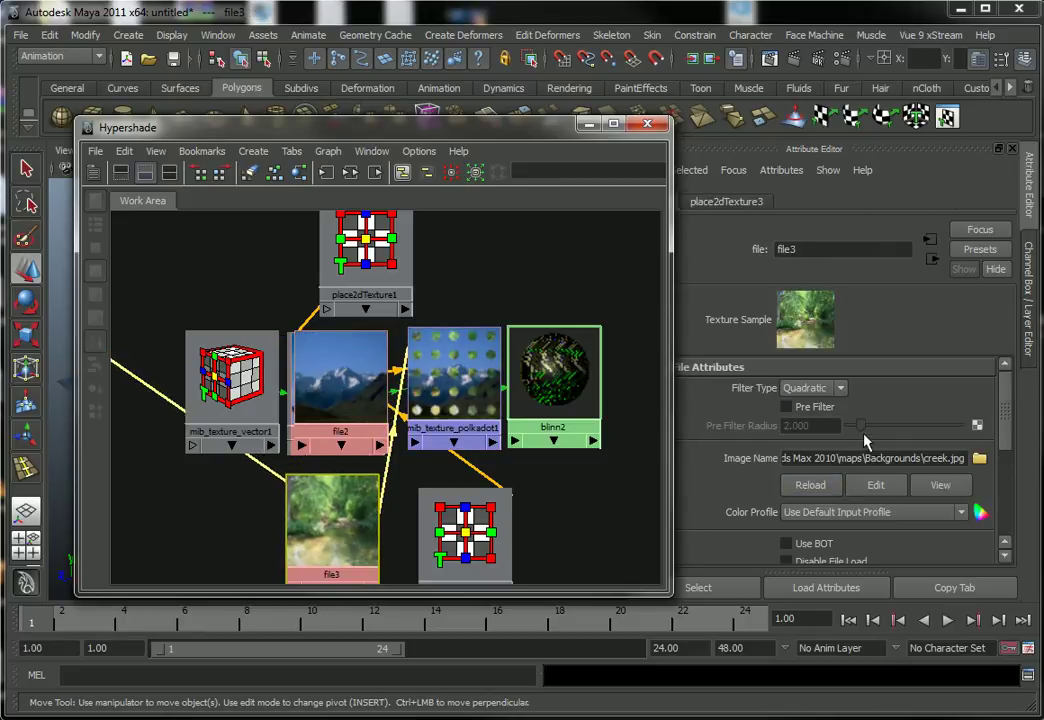
mouse_move(252, 381)
alt+middle_down()
mouse_move(470, 396)
mouse_move(330, 339)
alt+middle_up()
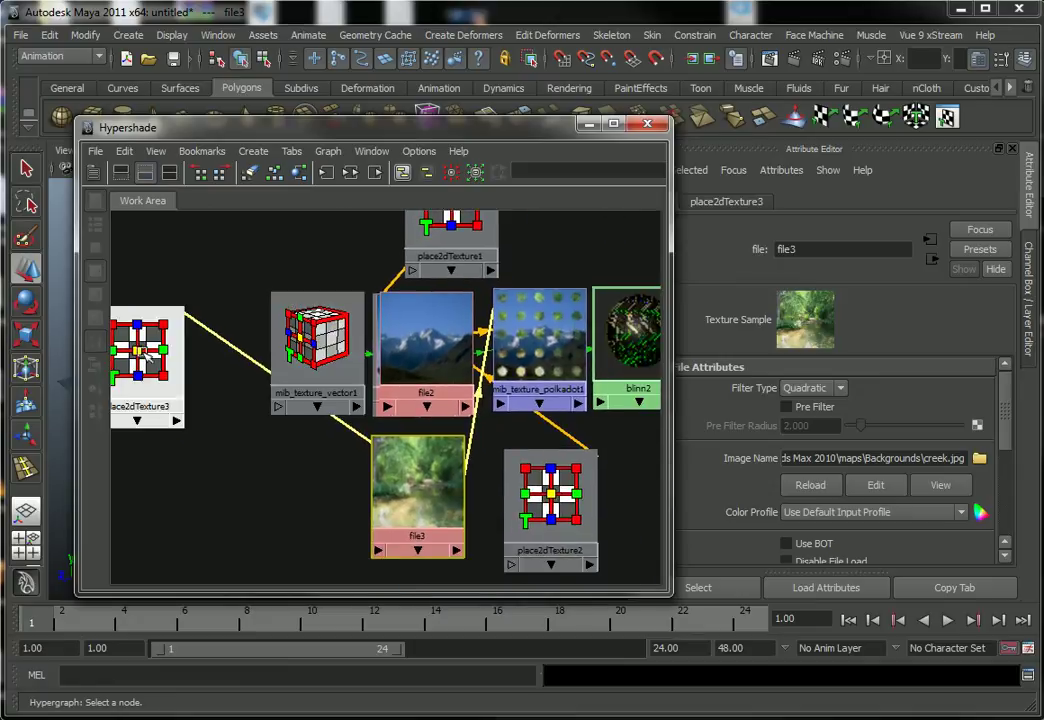
click(163, 362)
Step: Hide the Hypershade, orbit the perspective view, and render the plane again in mental ray
drag(150, 127, 395, 127)
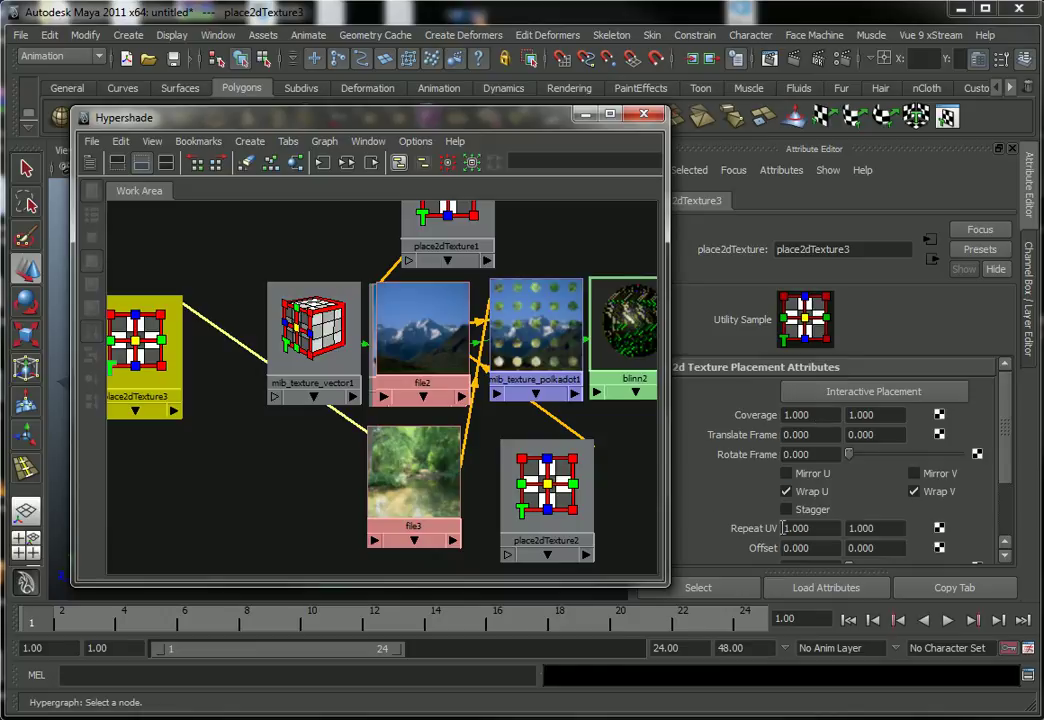
click(583, 115)
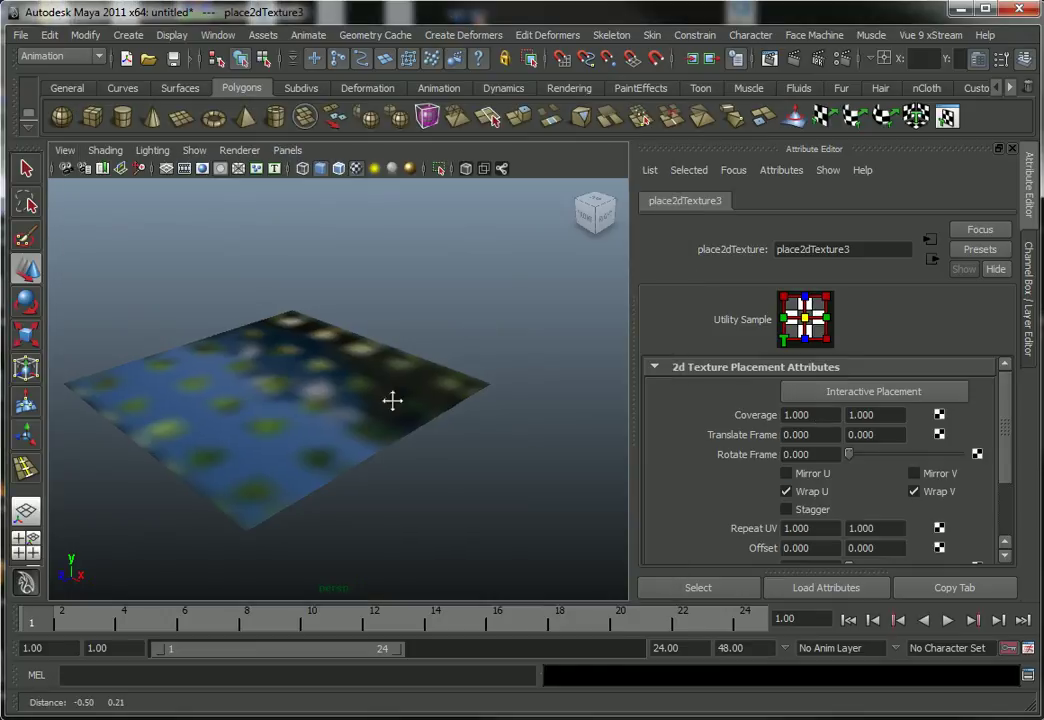
alt+drag(404, 380, 354, 396)
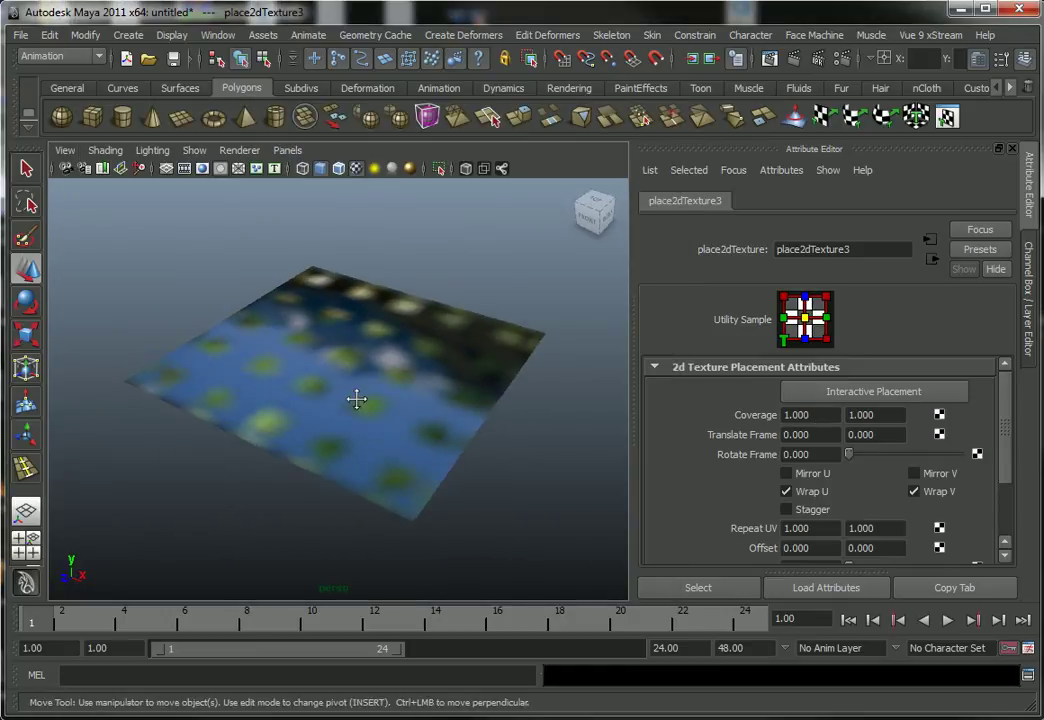
click(796, 56)
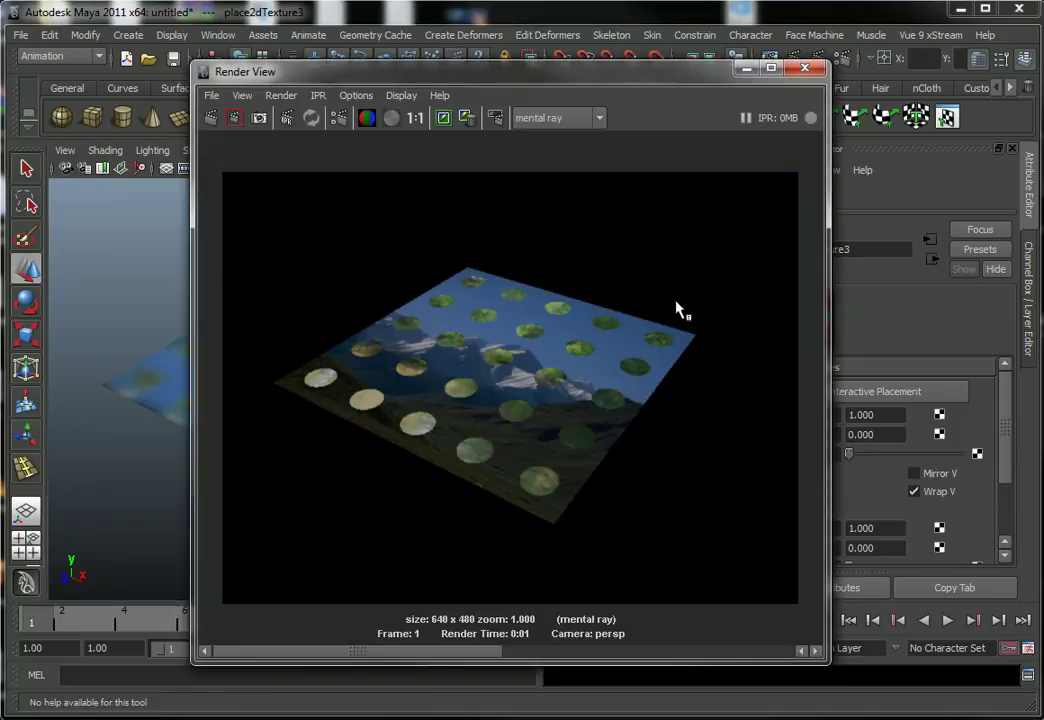